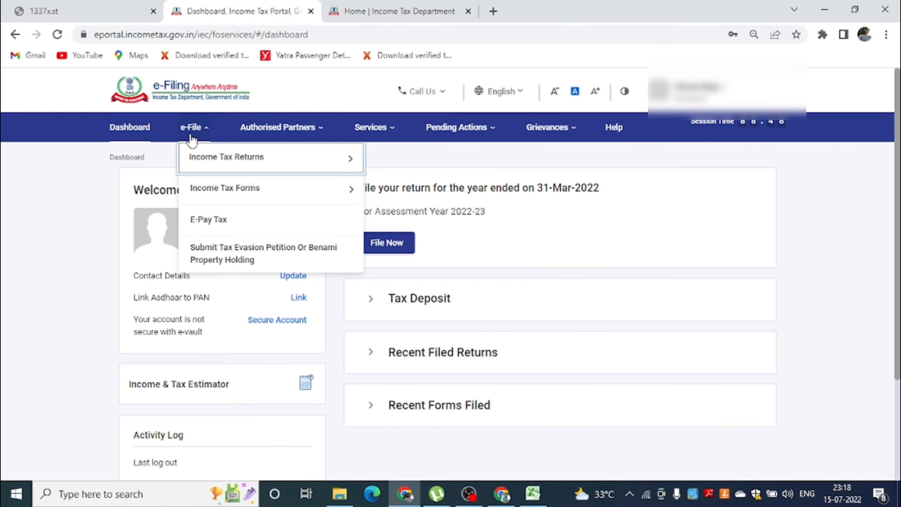
Open the income tax return filing form and choose assessment year 2022-23 (Current A.Y.) with online filing mode.
mouse_move(196, 157)
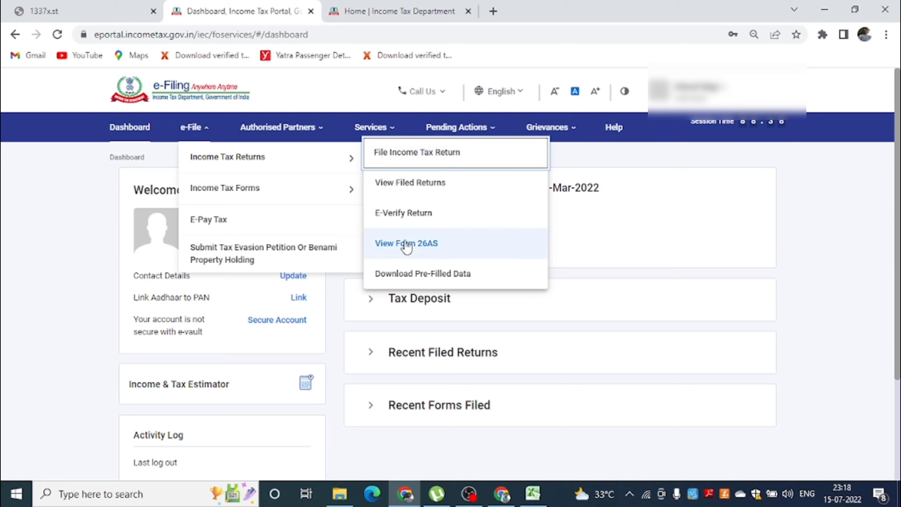
click(417, 154)
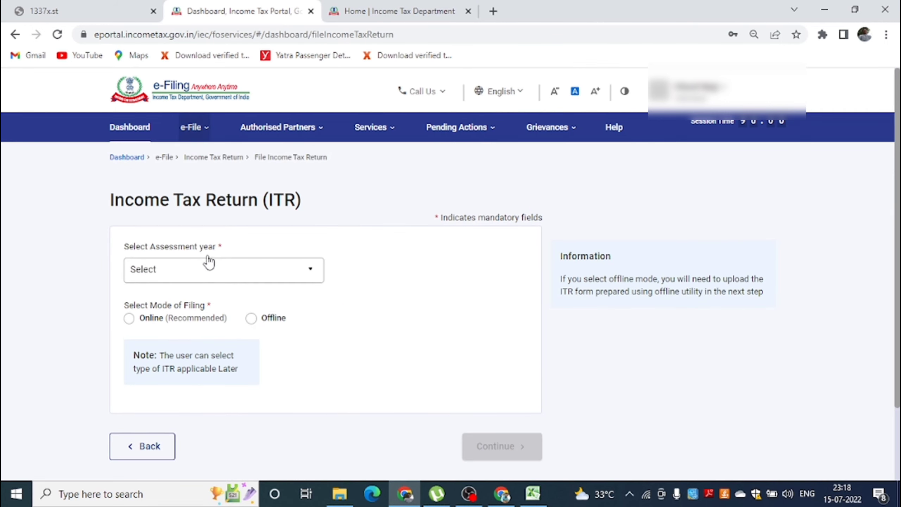
click(223, 273)
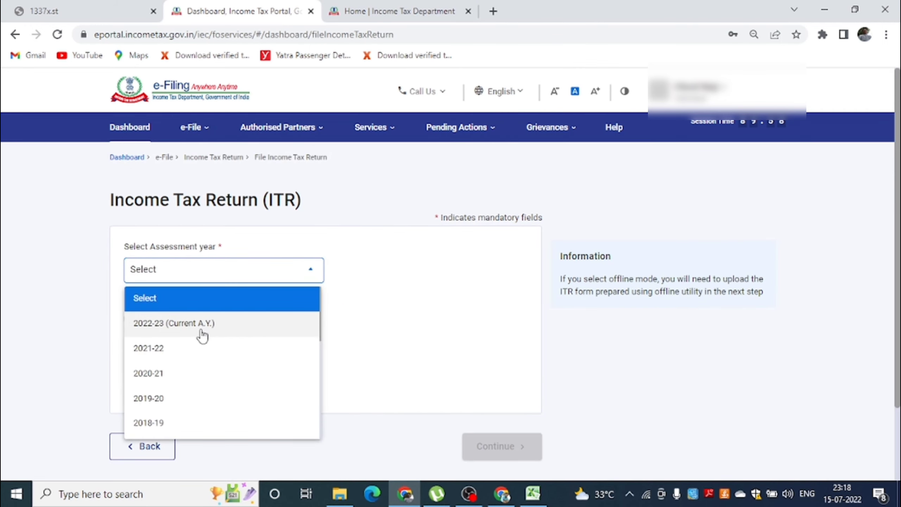
click(200, 330)
click(130, 322)
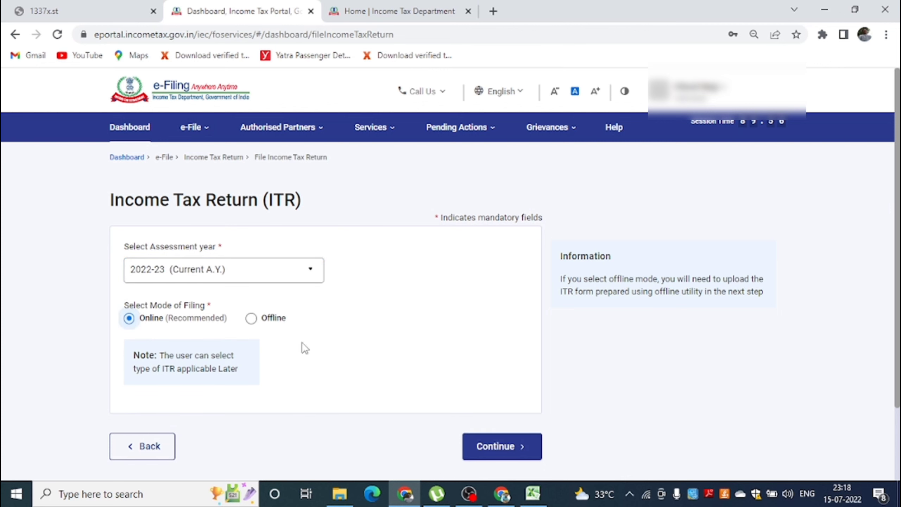
click(490, 448)
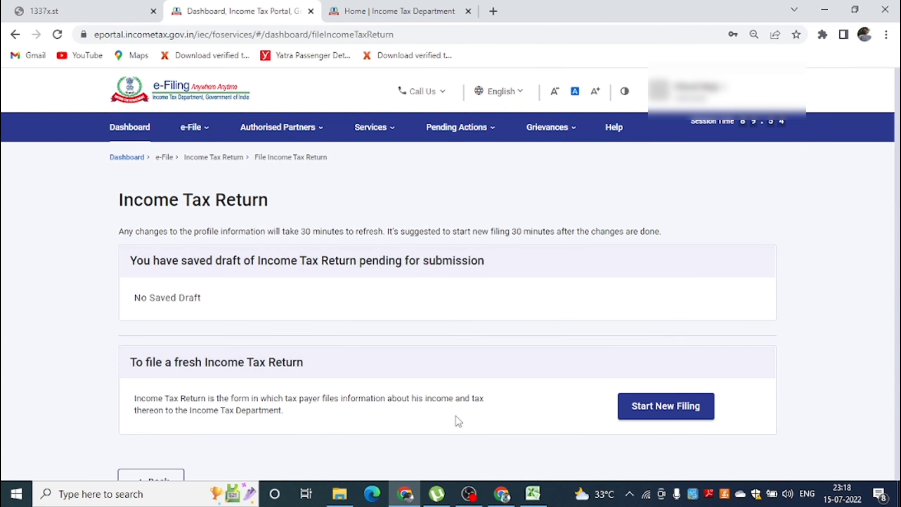
Start a new filing and set the applicable status to Individual.
click(688, 408)
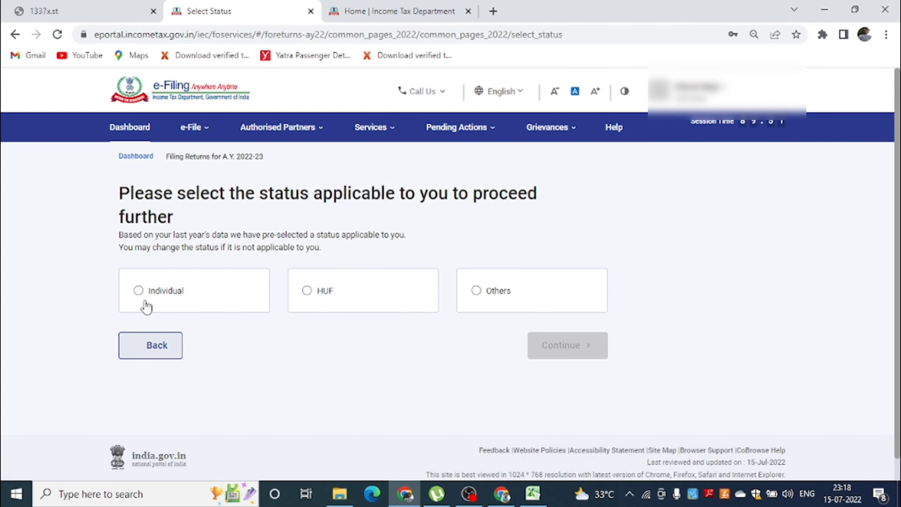
click(139, 294)
click(577, 346)
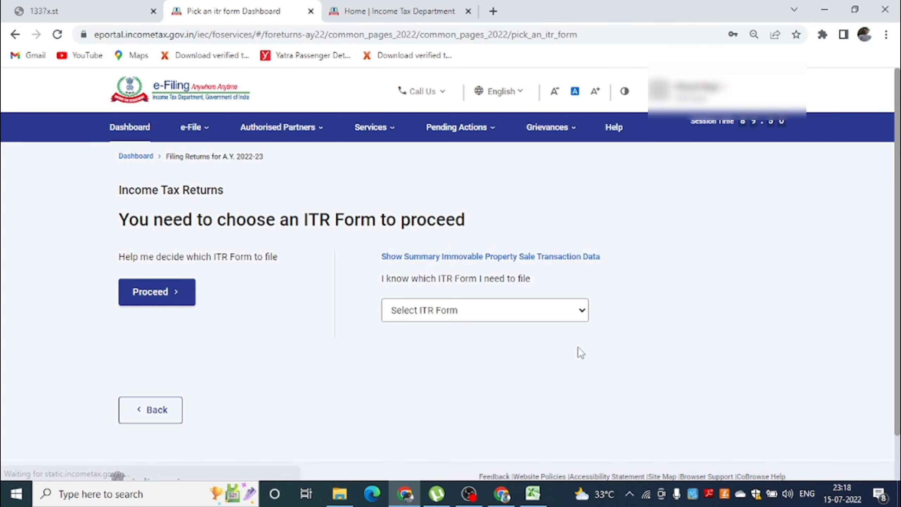
Select the ITR - 4 form and proceed with it.
click(485, 321)
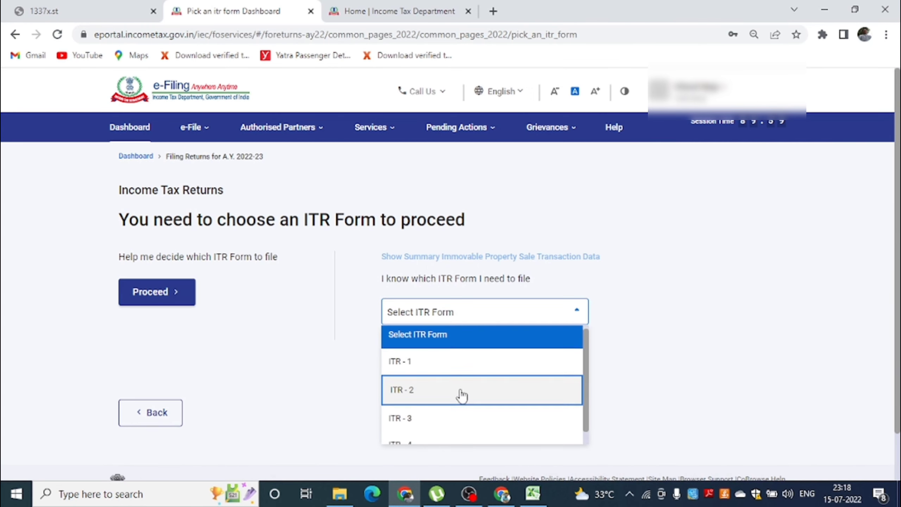
scroll(461, 397, down, 2)
click(426, 440)
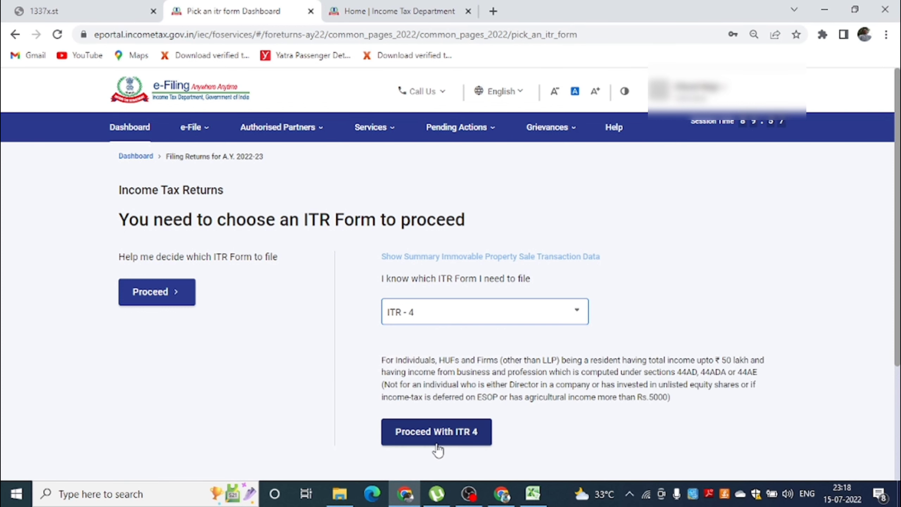
click(442, 442)
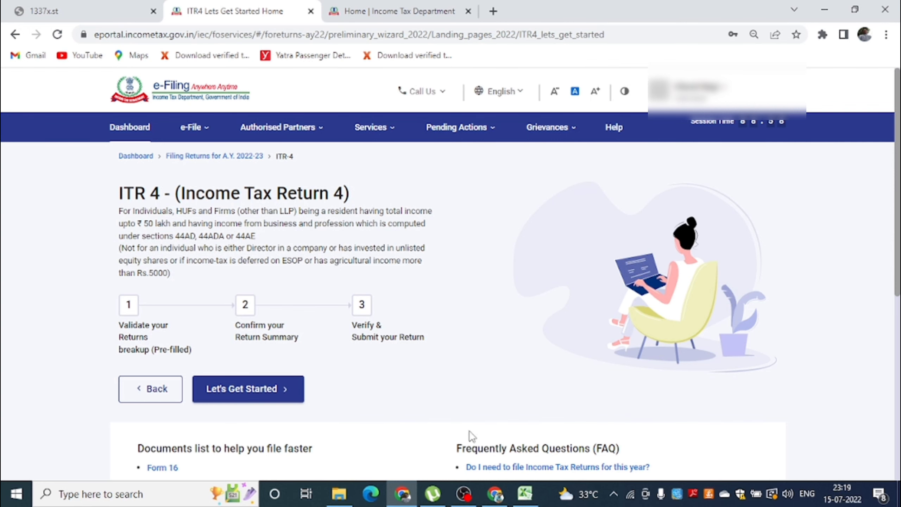
Get started with the return and give taxable income above the basic exemption limit as the filing reason.
click(236, 402)
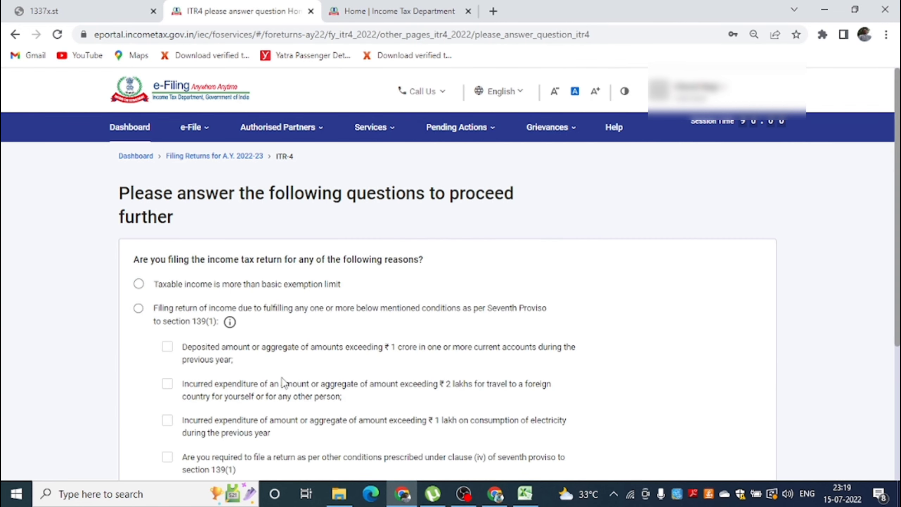
click(139, 284)
scroll(300, 295, down, 1)
scroll(305, 298, down, 5)
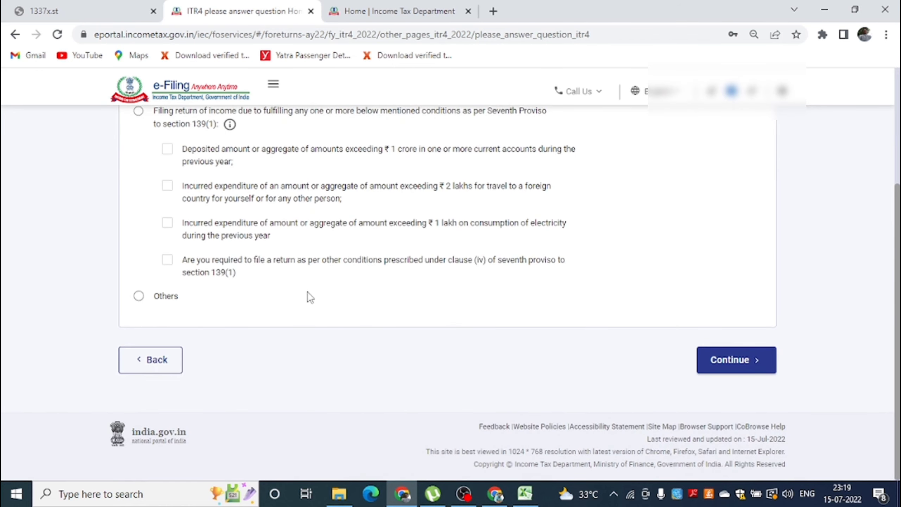
click(745, 360)
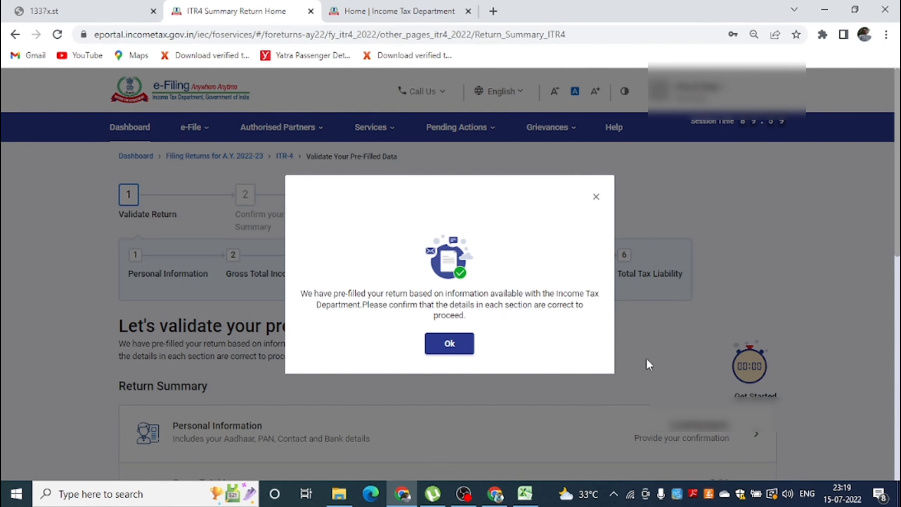
Accept the pre-filled data notice, then set the Nature of Employment to Others in the Personal Information section.
click(449, 344)
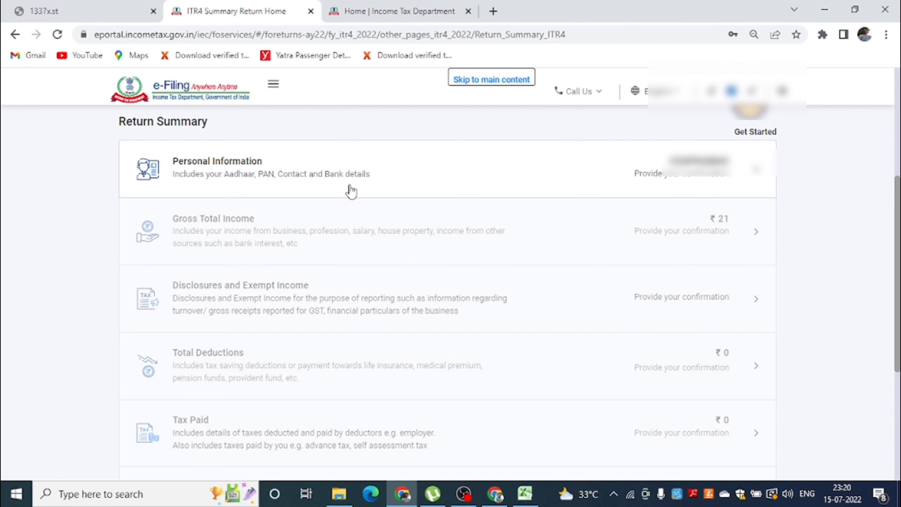
click(366, 177)
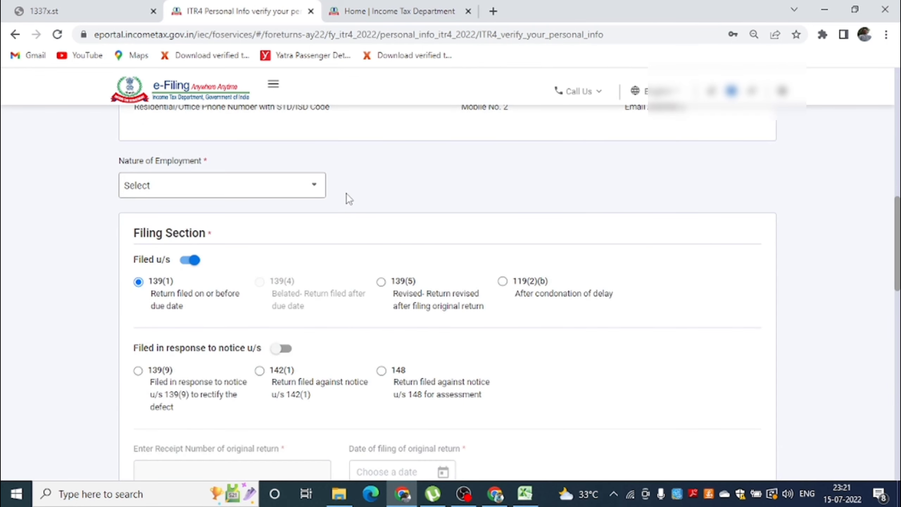
click(282, 192)
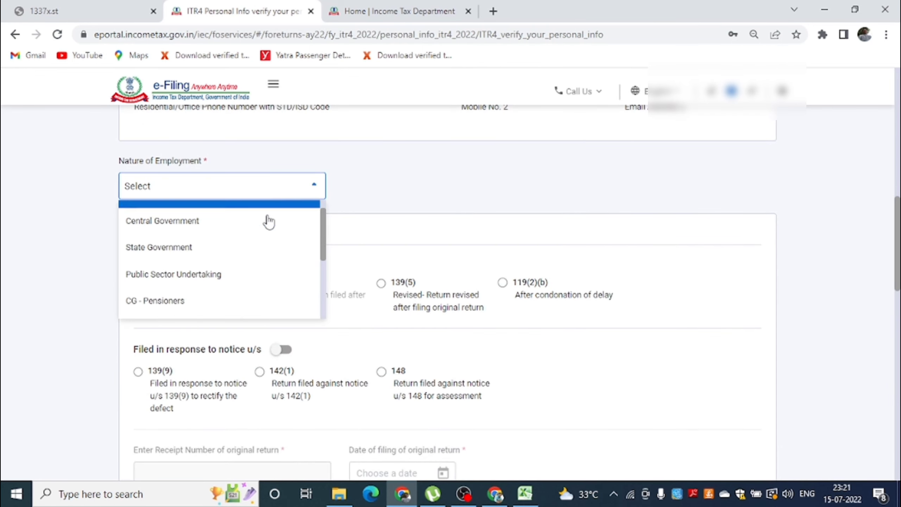
scroll(268, 221, down, 3)
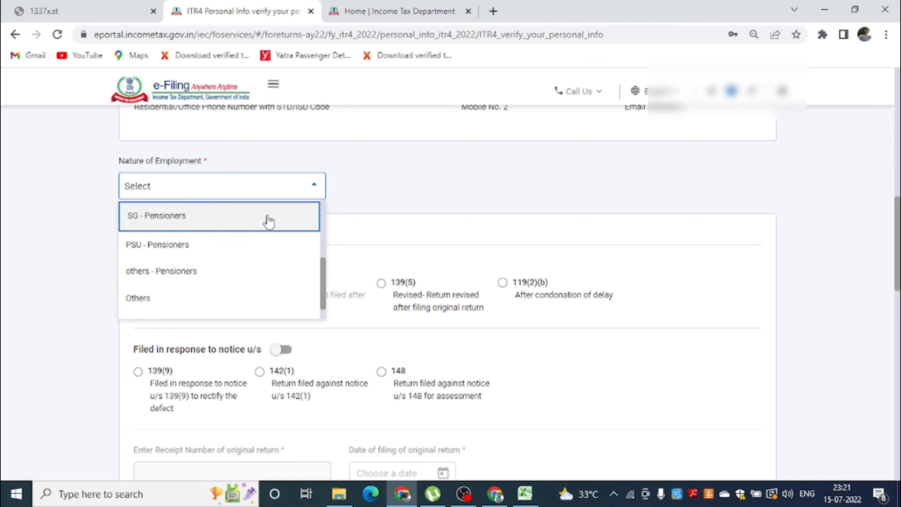
click(173, 294)
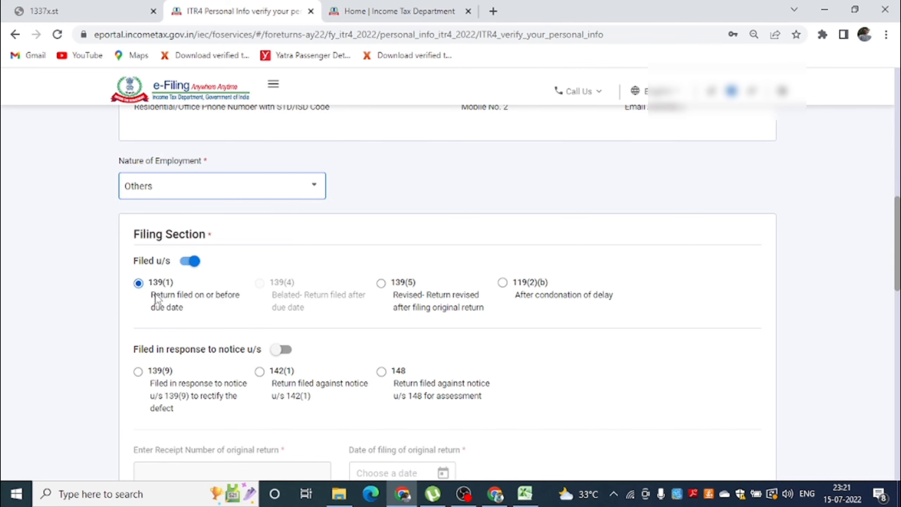
Declare that the return is not filed by a representative assessee and confirm the Personal Information section.
scroll(156, 297, down, 12)
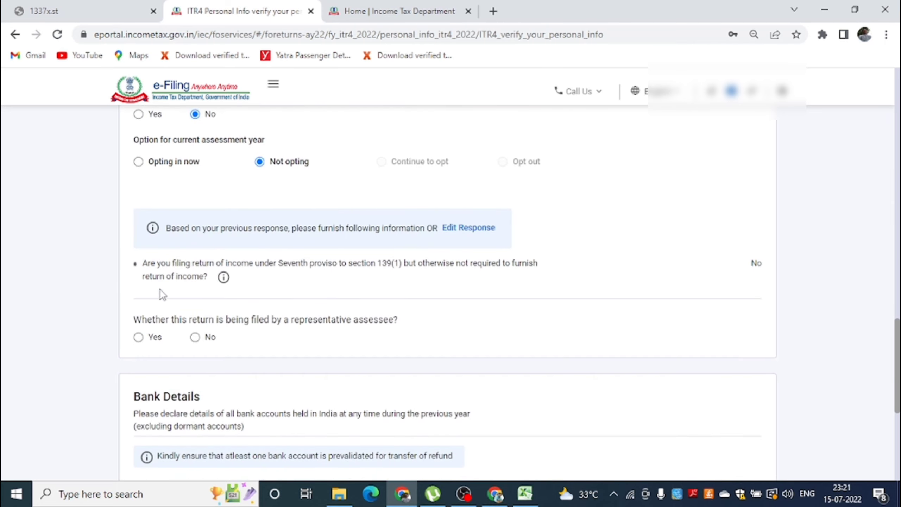
scroll(161, 294, up, 3)
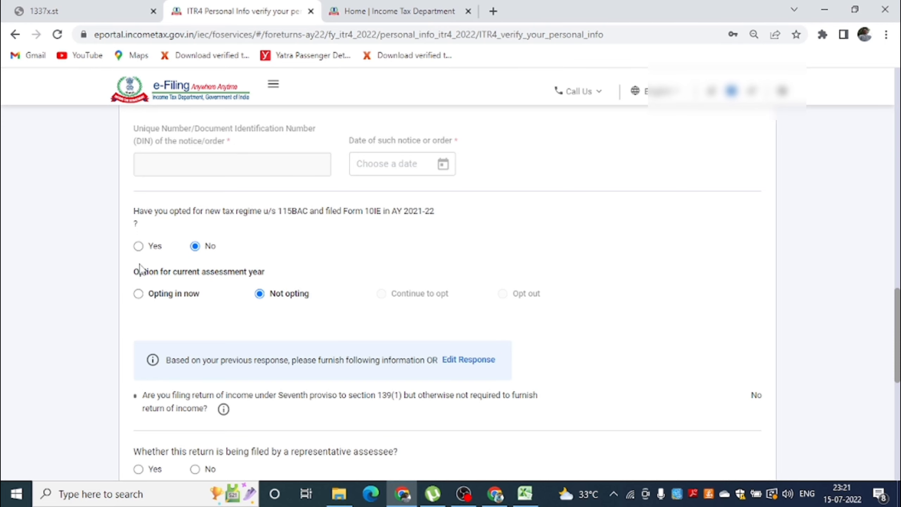
scroll(256, 268, down, 3)
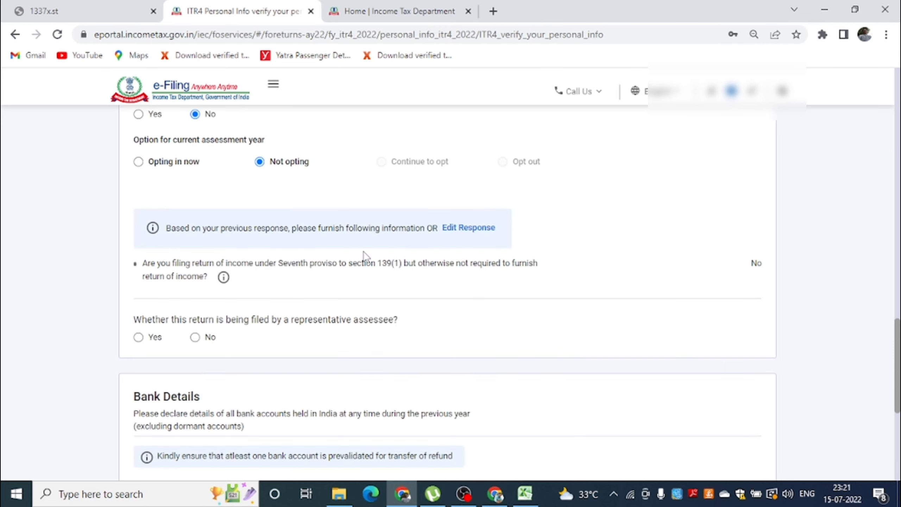
scroll(390, 241, down, 3)
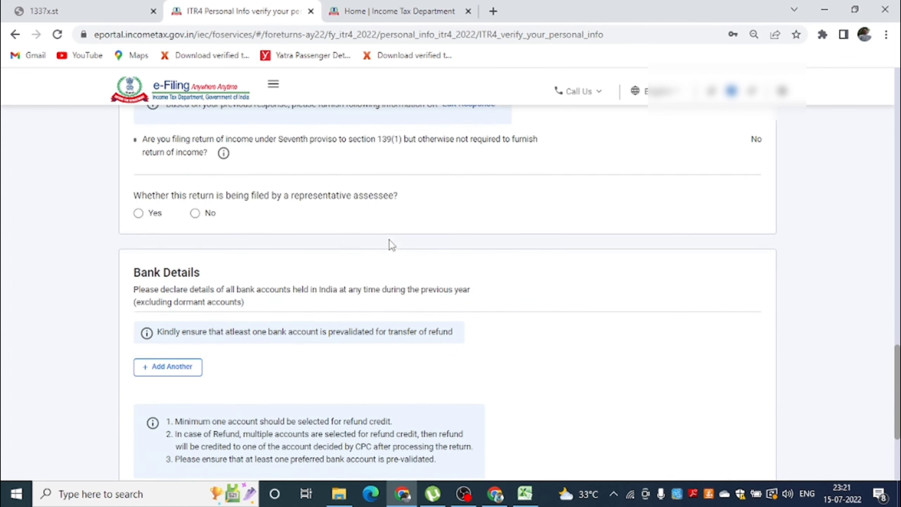
click(195, 208)
scroll(230, 245, down, 3)
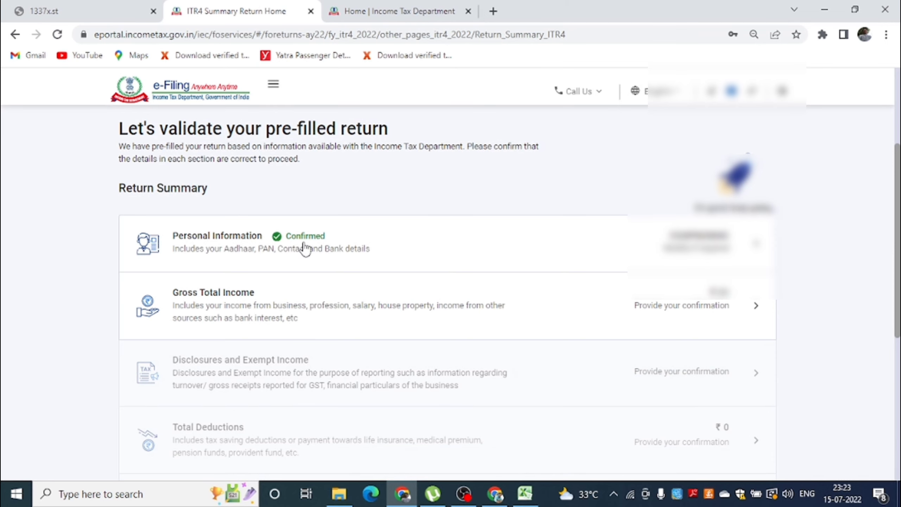
Open the Gross Total Income section, answer No to all five salary exemption questions and continue.
click(284, 298)
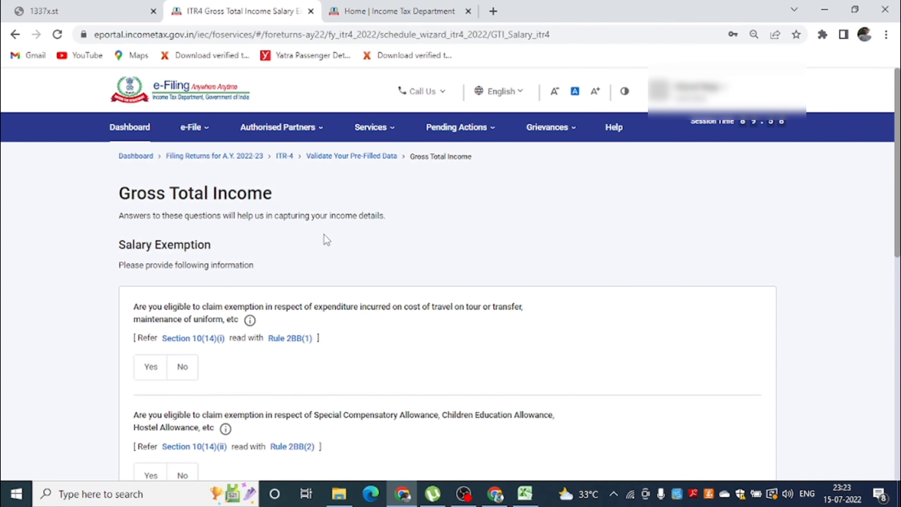
scroll(322, 238, down, 2)
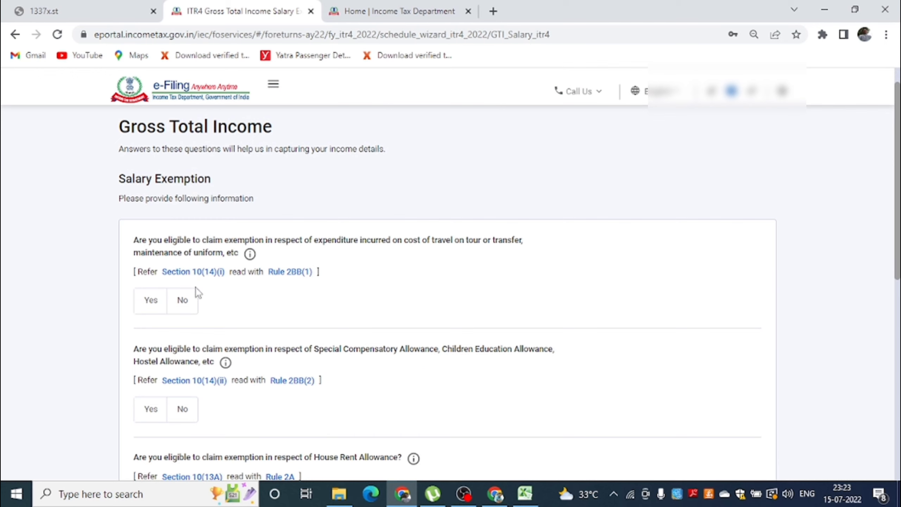
click(184, 307)
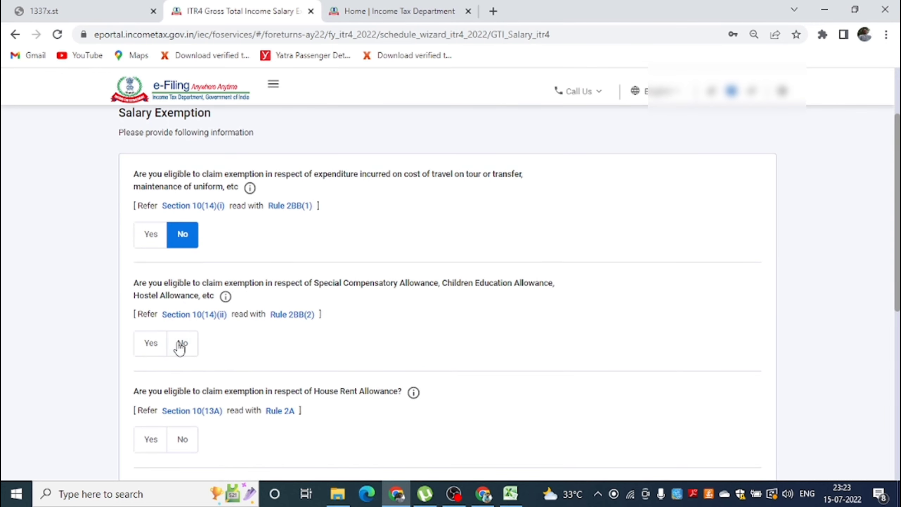
click(181, 343)
click(188, 315)
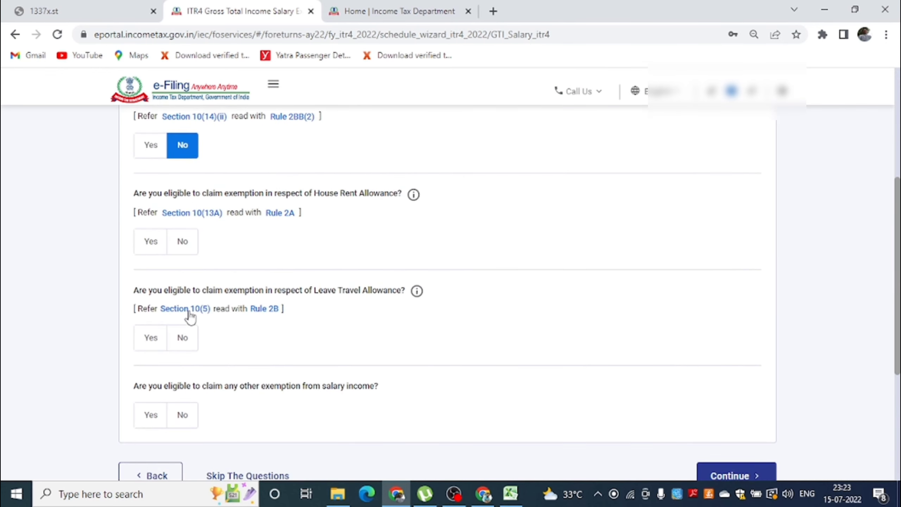
click(176, 343)
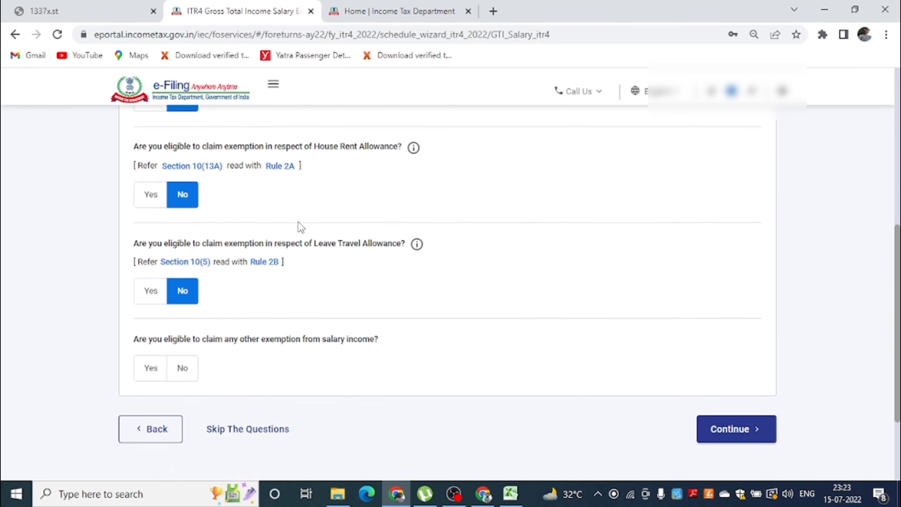
click(184, 285)
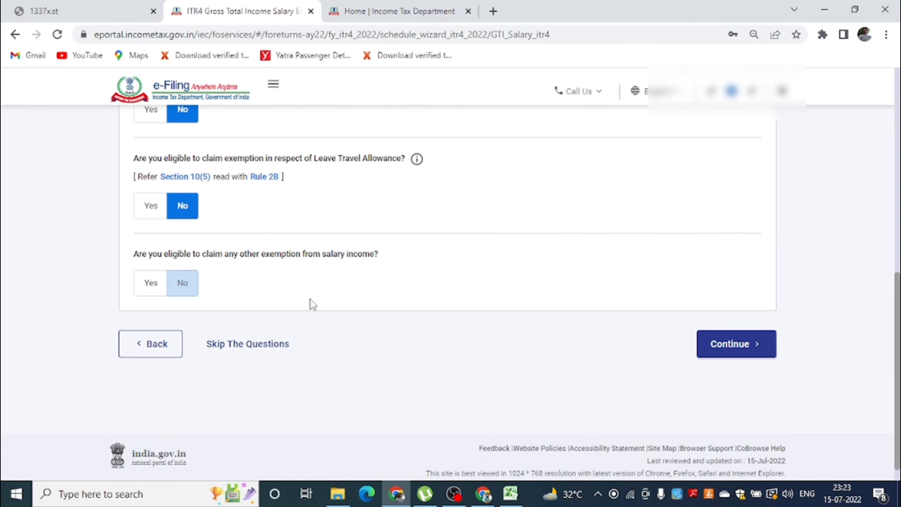
click(739, 353)
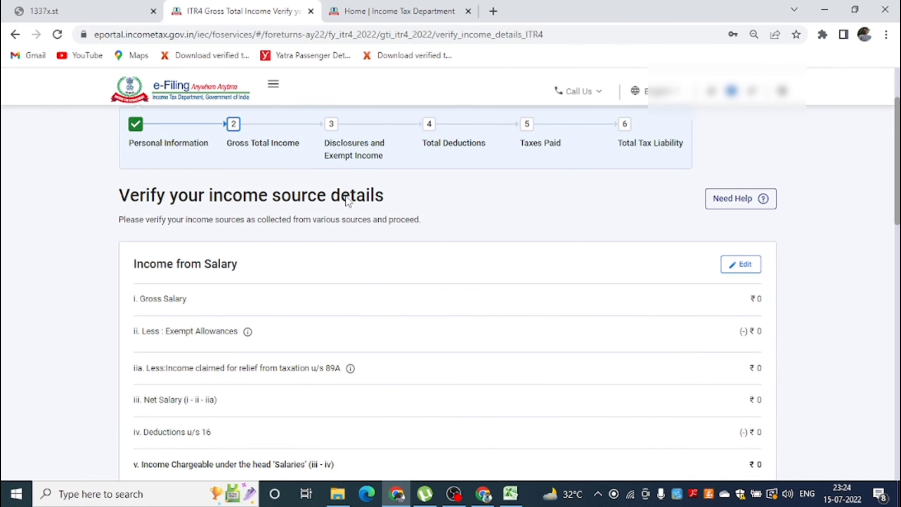
Review the income source details for salary, house property, business or profession, and other sources.
scroll(438, 202, down, 2)
scroll(497, 206, down, 7)
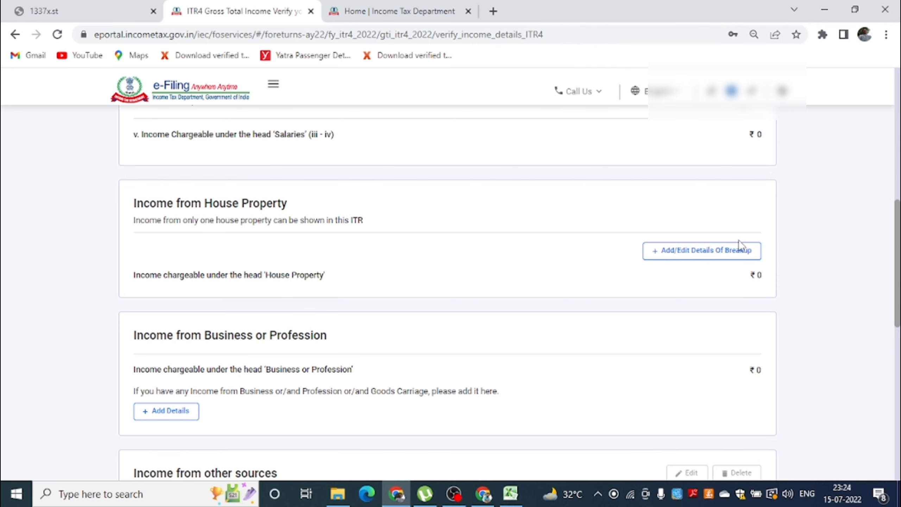
scroll(740, 245, up, 5)
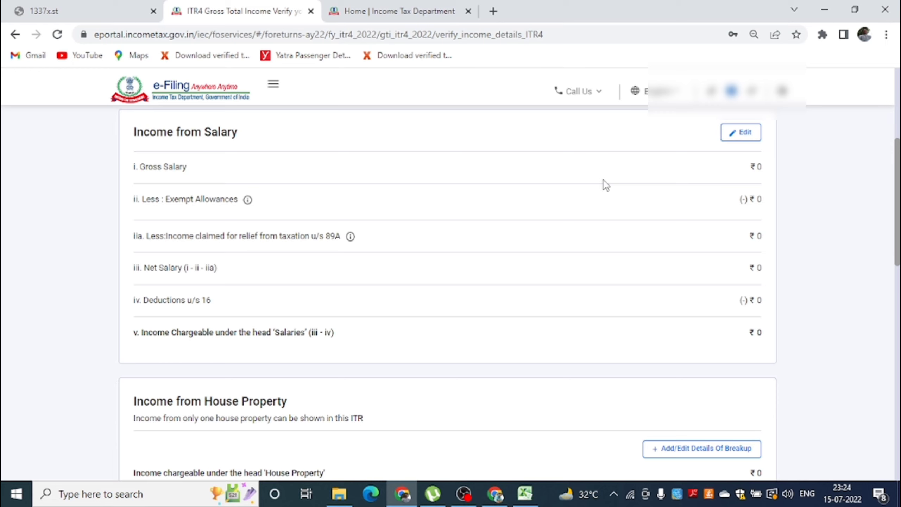
scroll(606, 185, down, 4)
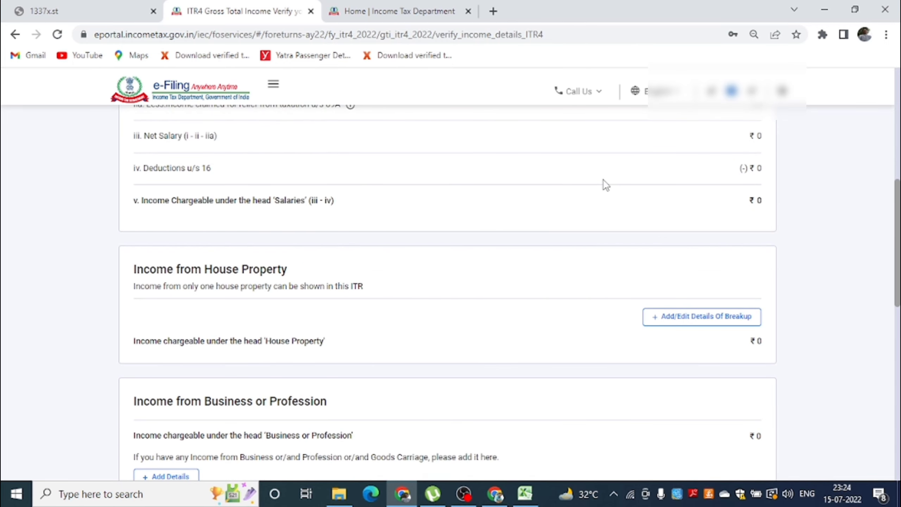
scroll(605, 185, up, 8)
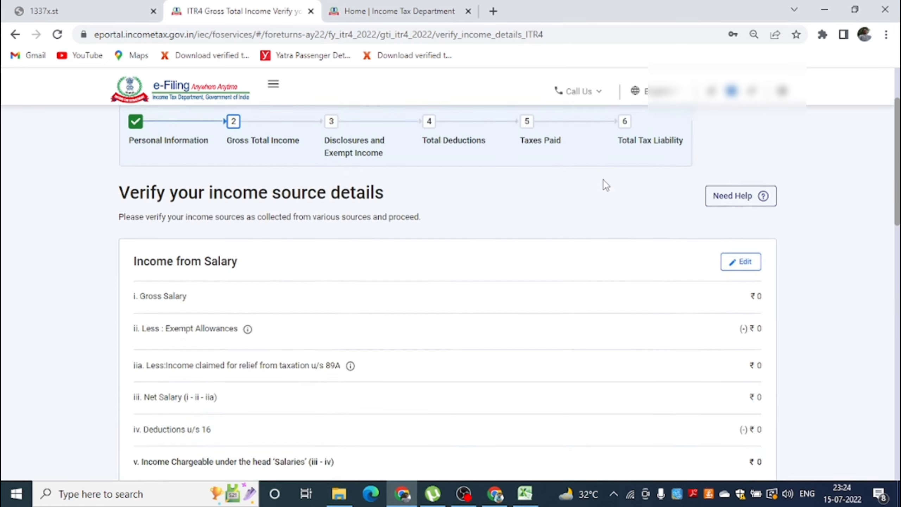
scroll(606, 185, down, 13)
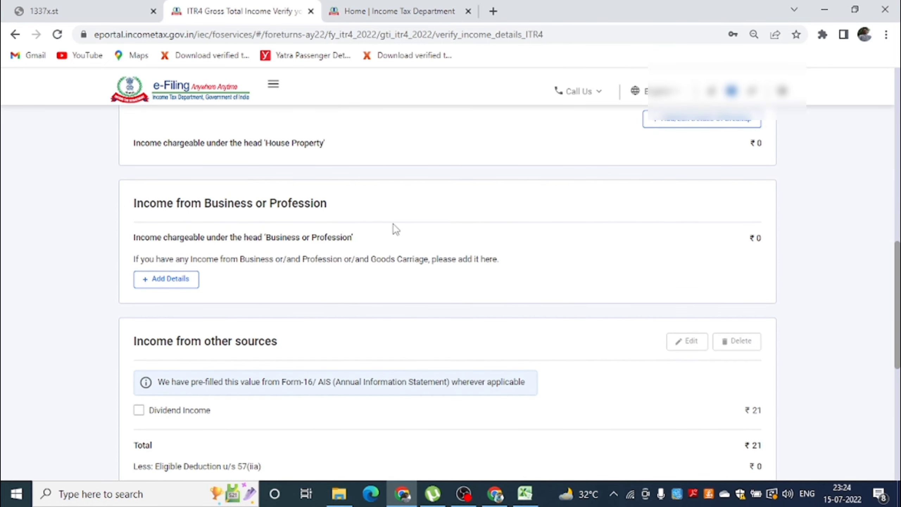
Add presumptive business income of ₹4,89,568 under section 44AD in the Income from Business or Profession section.
scroll(195, 293, down, 4)
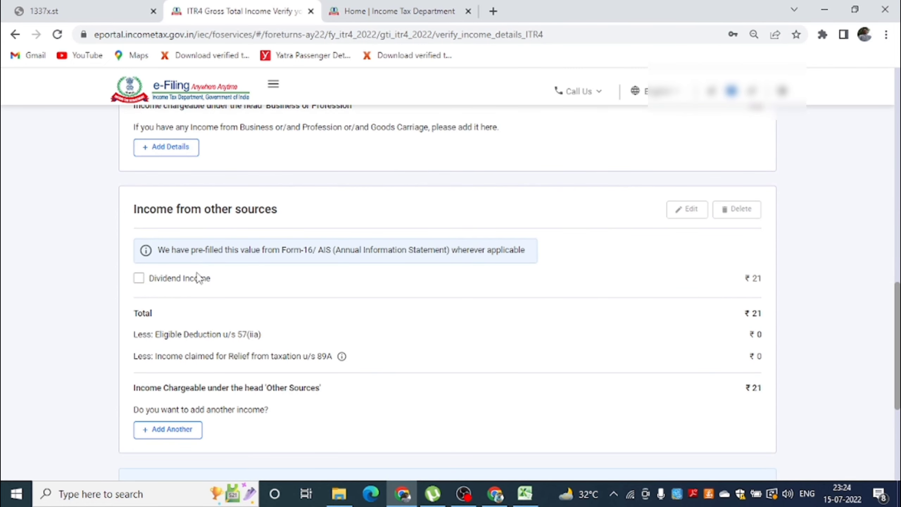
click(177, 148)
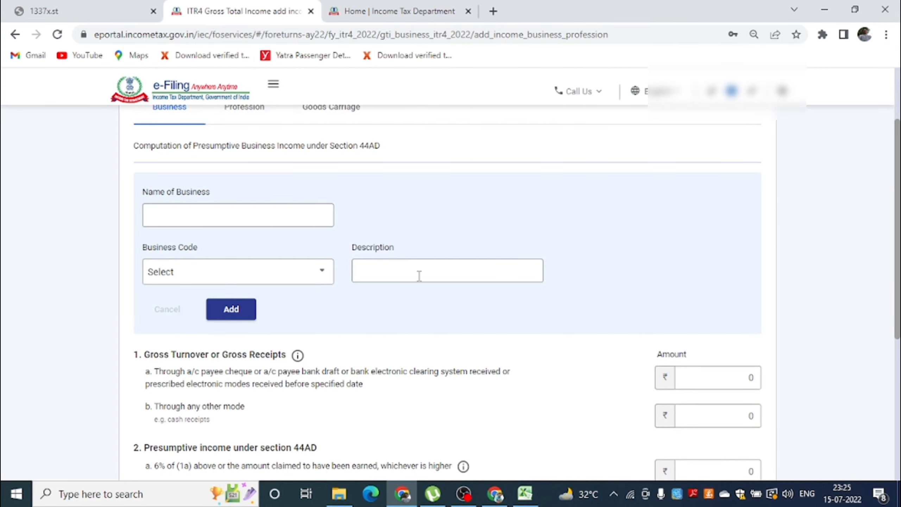
scroll(408, 272, down, 4)
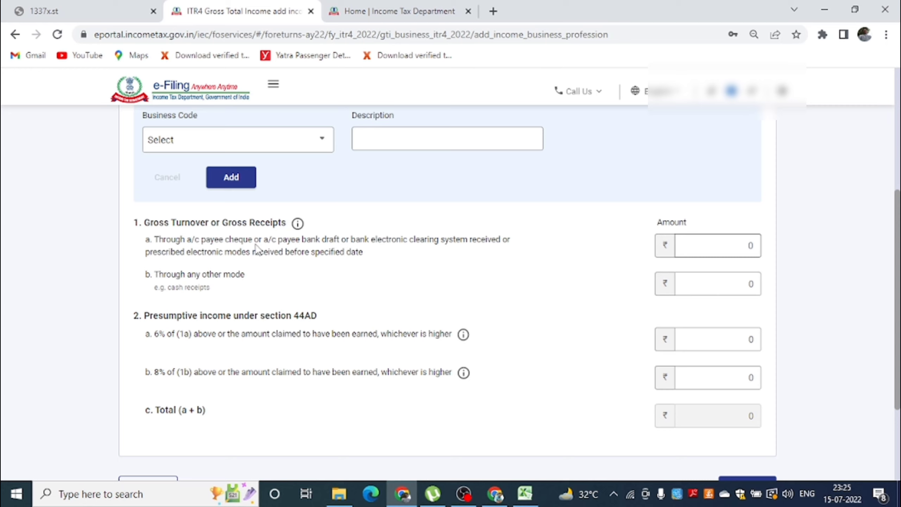
click(726, 289)
click(707, 378)
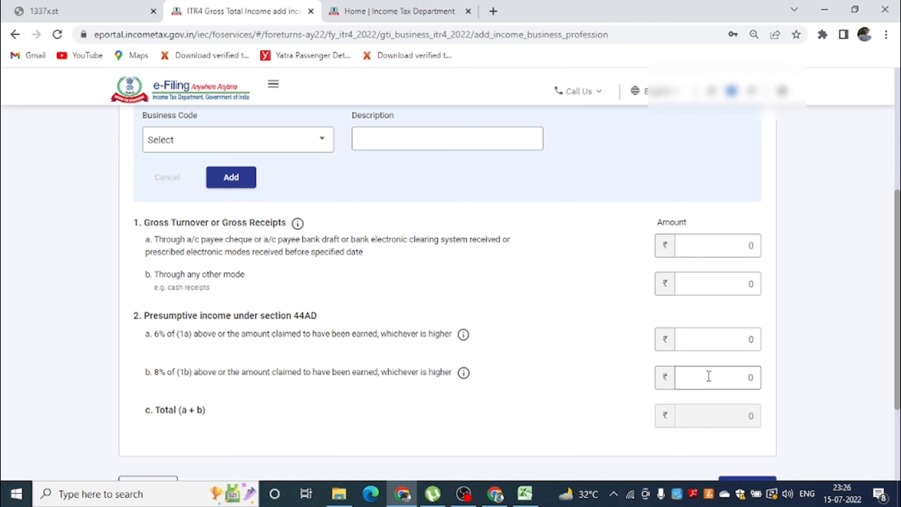
scroll(570, 309, down, 4)
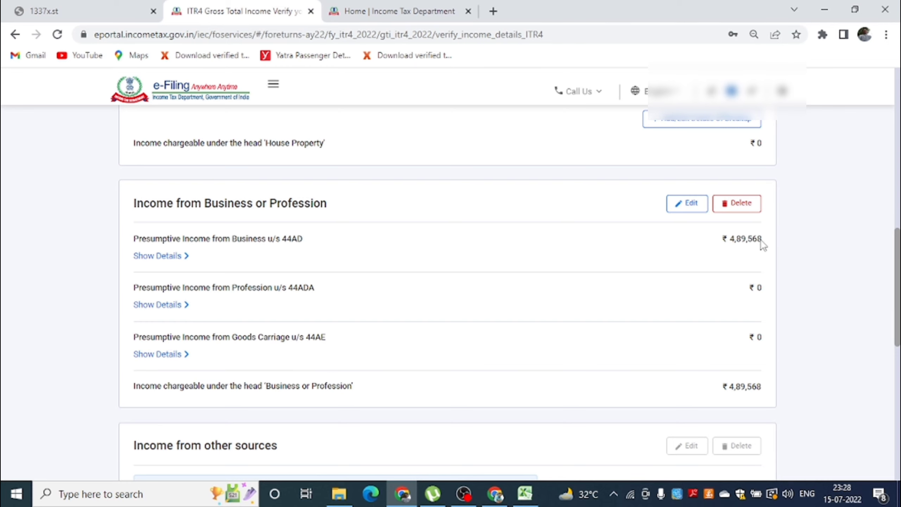
Select the pre-filled Dividend Income entry under Income from other sources and confirm the Gross Total Income section.
scroll(763, 245, down, 9)
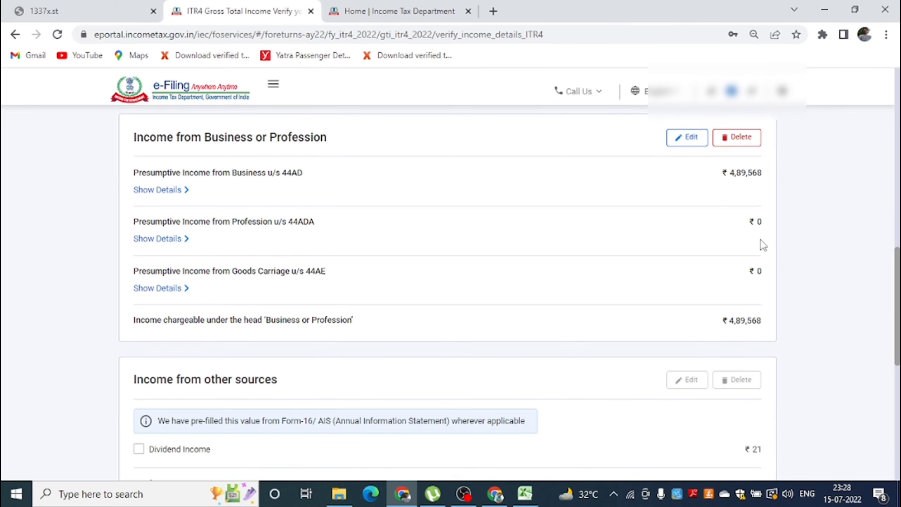
scroll(531, 247, up, 5)
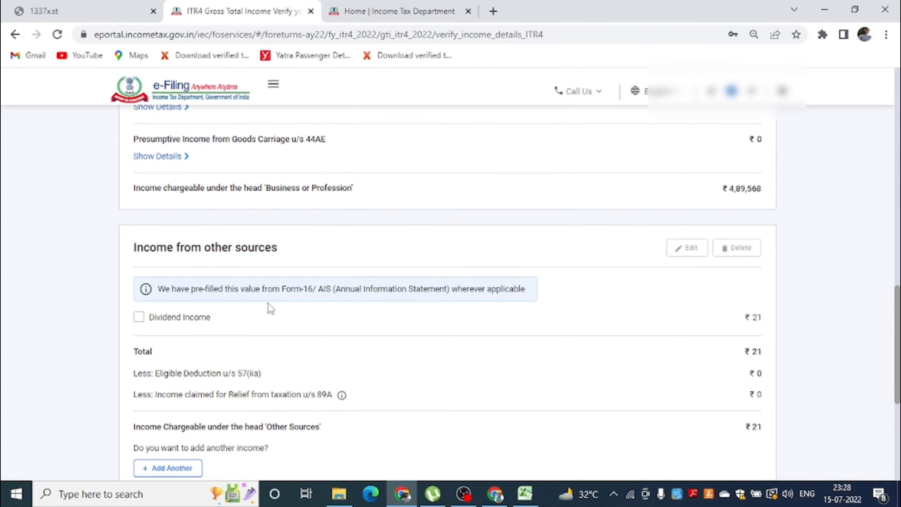
click(139, 318)
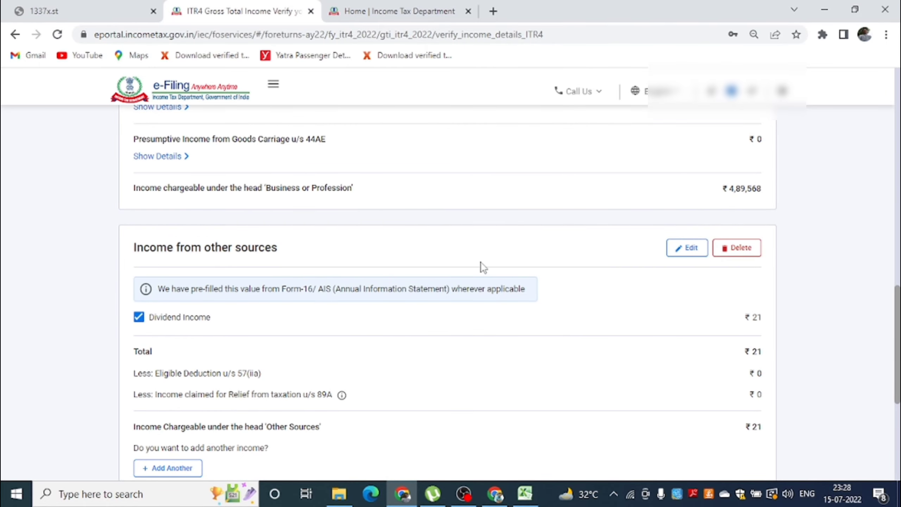
scroll(481, 263, down, 6)
click(772, 318)
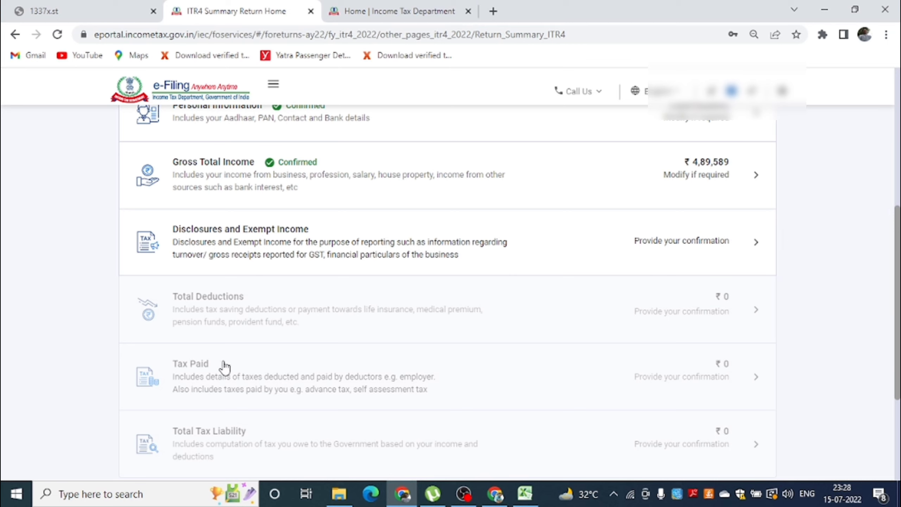
Open the Disclosures and Exempt Income section and start adding details for Financial Particulars of the business.
click(333, 244)
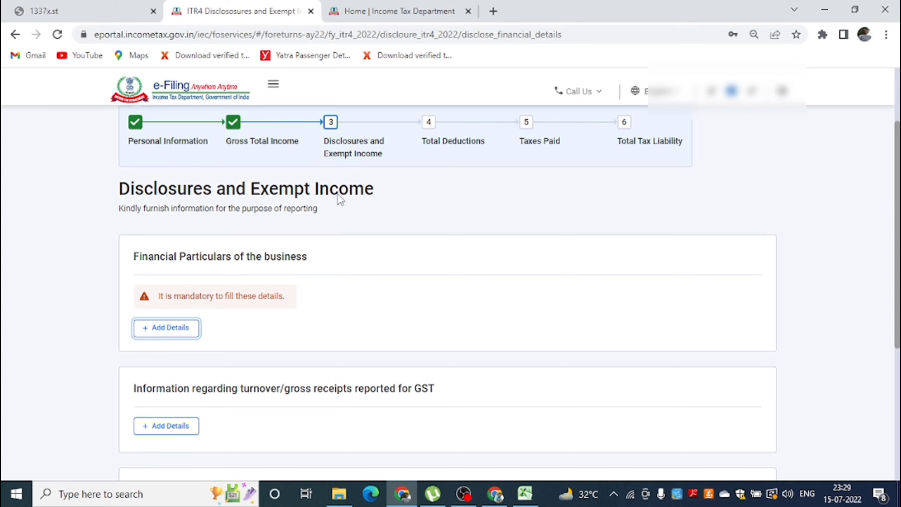
click(169, 335)
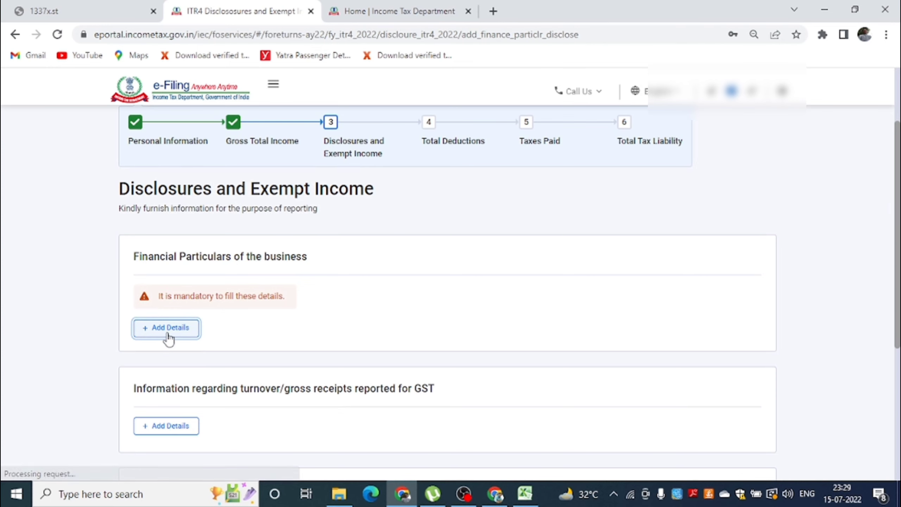
scroll(257, 286, down, 3)
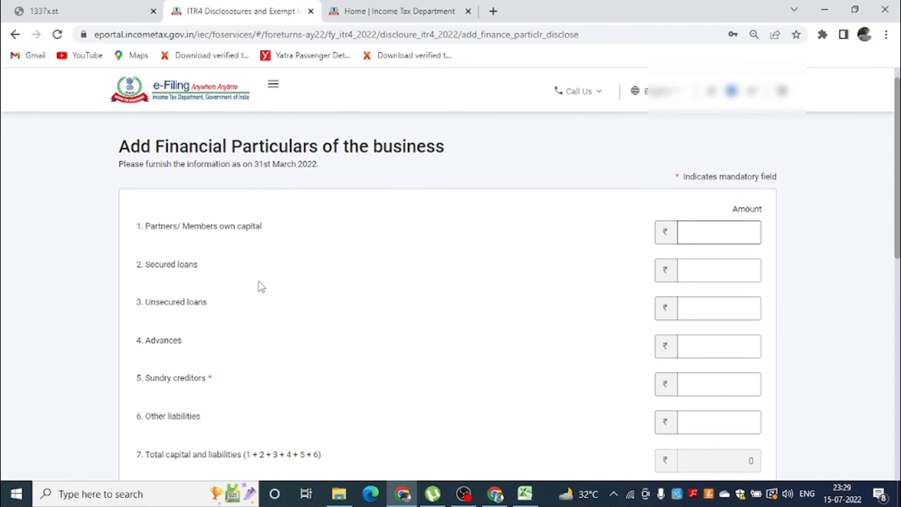
Add the business's financial particulars with own capital ₹5,00,000, cash-in-hand ₹1,00,000, other assets ₹4,00,000 and zero for the remaining items.
scroll(259, 286, down, 5)
scroll(272, 243, up, 6)
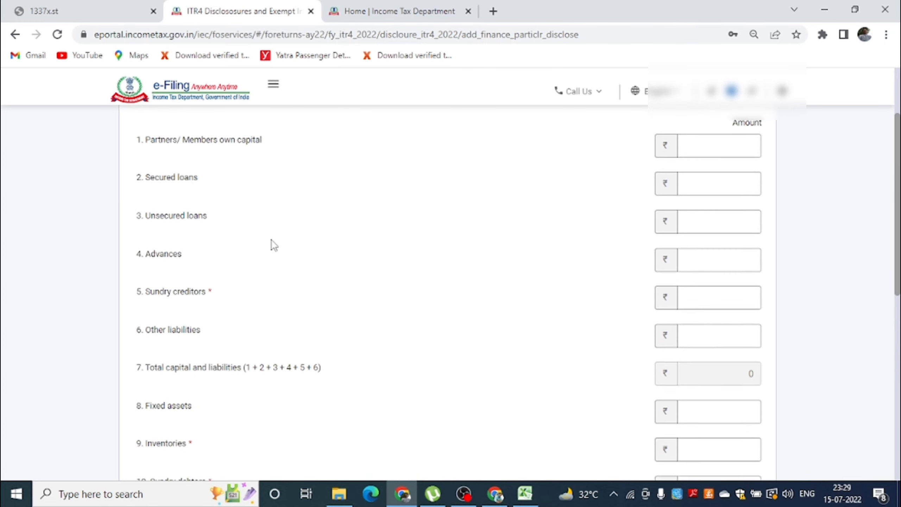
scroll(272, 240, up, 3)
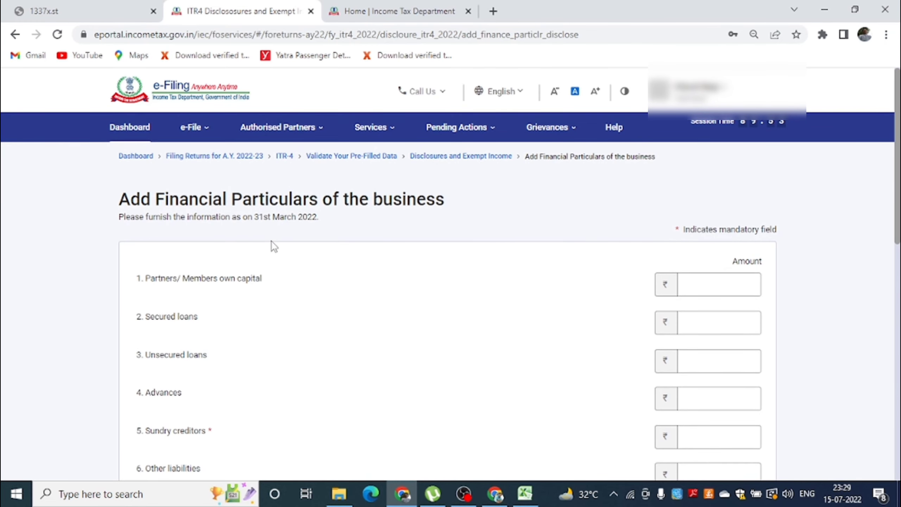
scroll(377, 295, down, 1)
scroll(377, 295, down, 1)
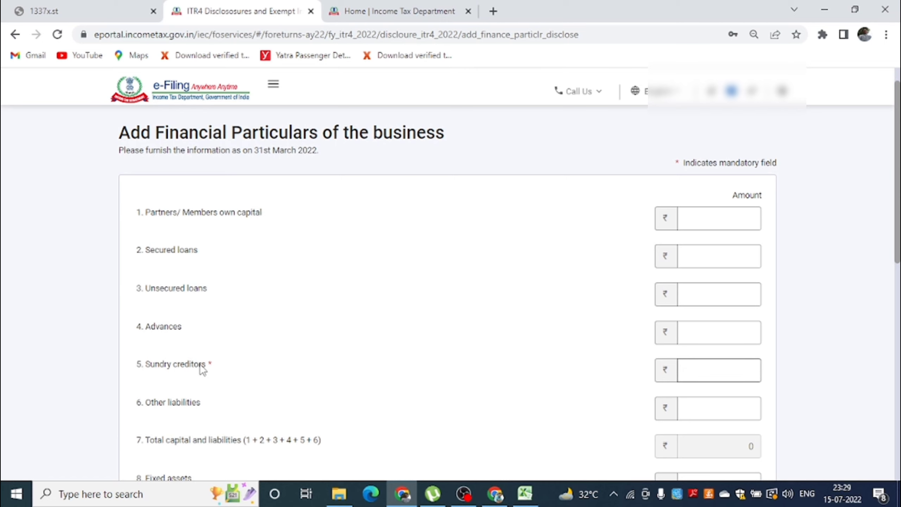
scroll(209, 362, down, 2)
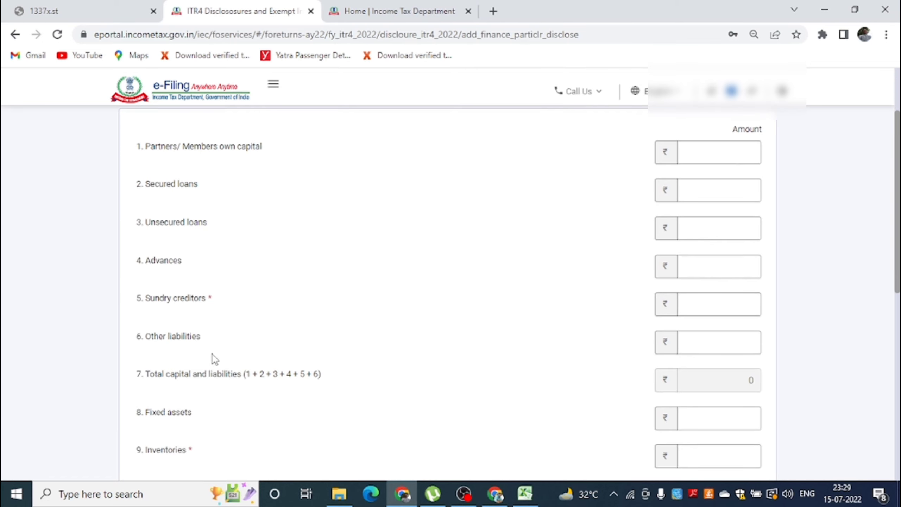
scroll(214, 354, down, 4)
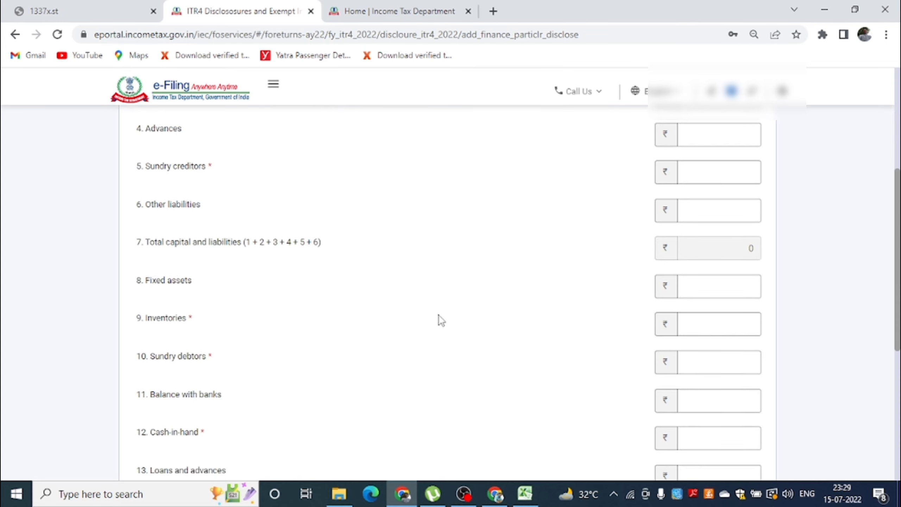
click(185, 358)
scroll(187, 364, down, 2)
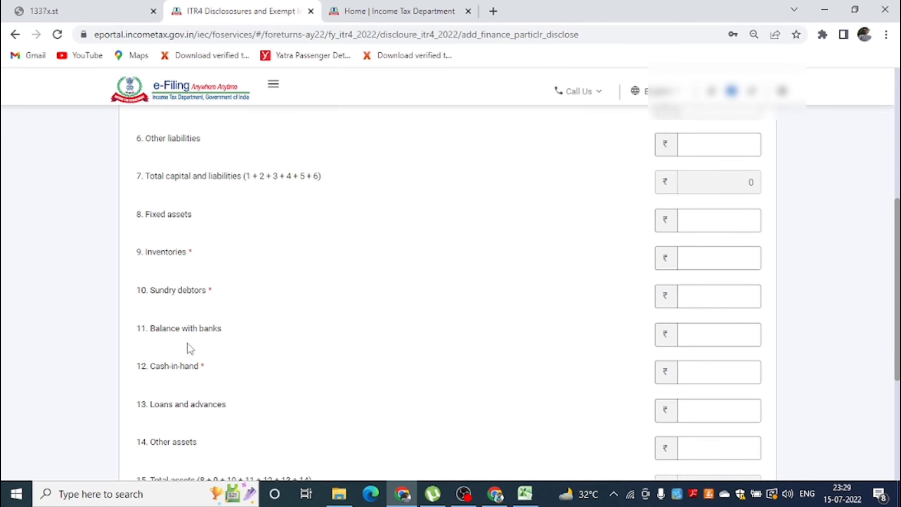
scroll(192, 371, down, 2)
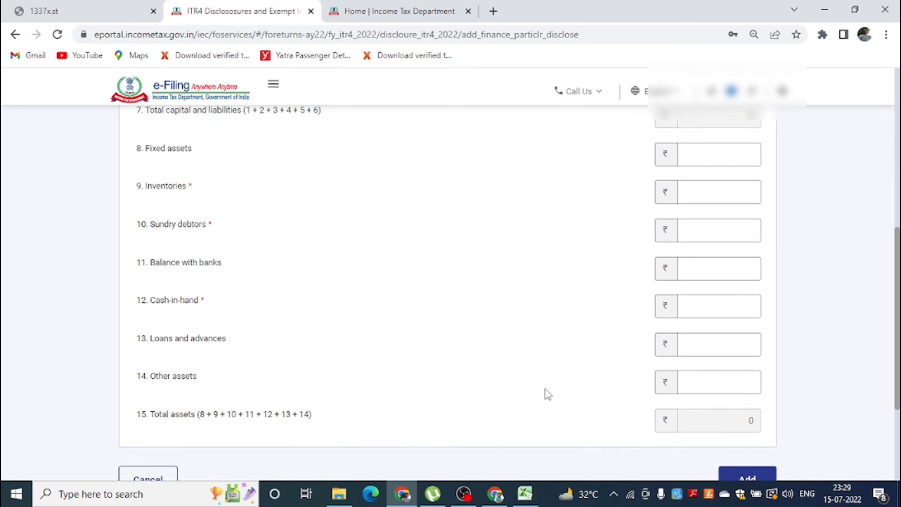
scroll(305, 397, up, 4)
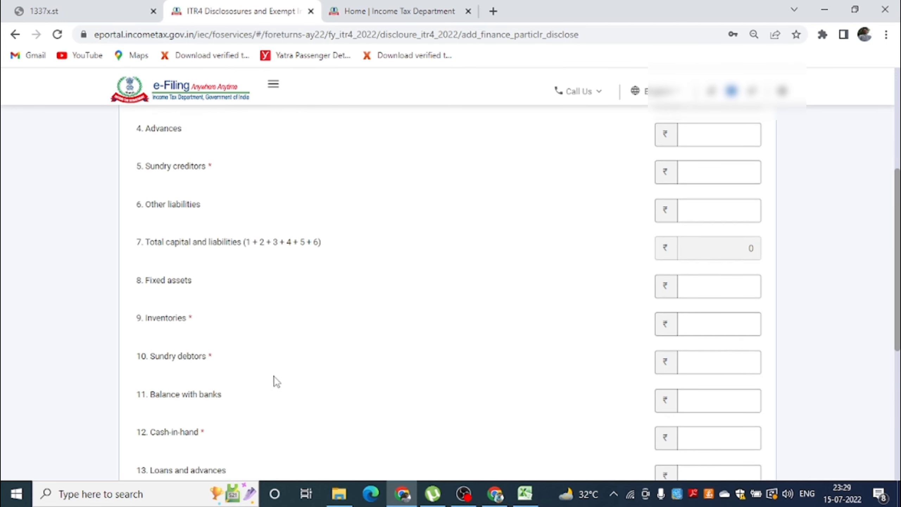
scroll(432, 281, up, 6)
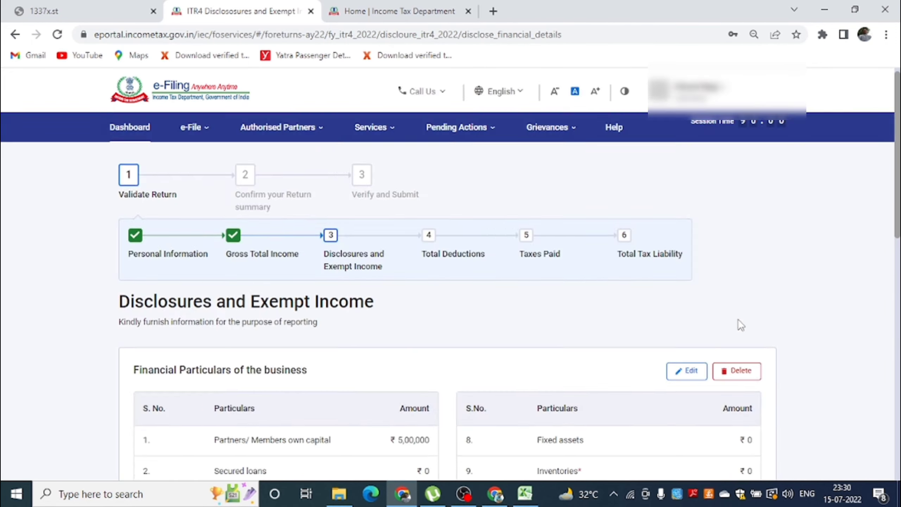
Check the added financial particulars and confirm Disclosures and Exempt Income without adding GST turnover or exempt income details.
scroll(737, 319, down, 9)
scroll(730, 319, up, 4)
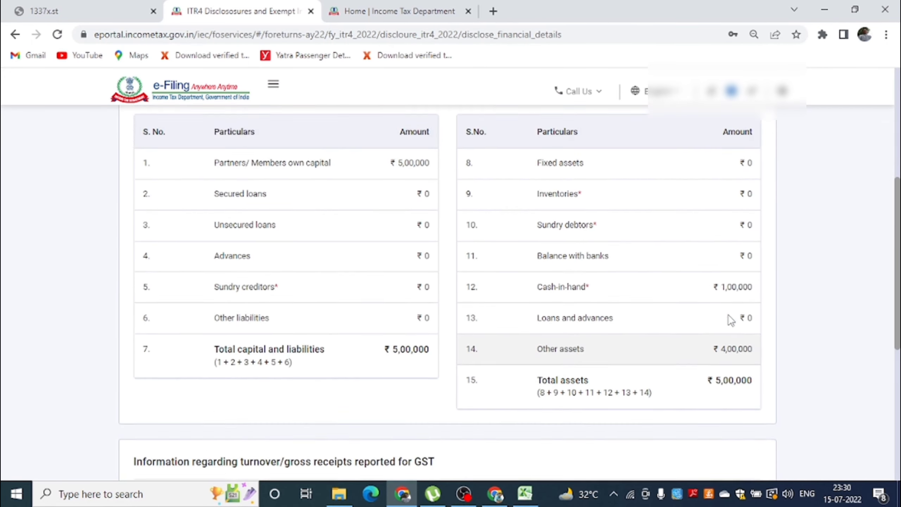
scroll(635, 366, down, 2)
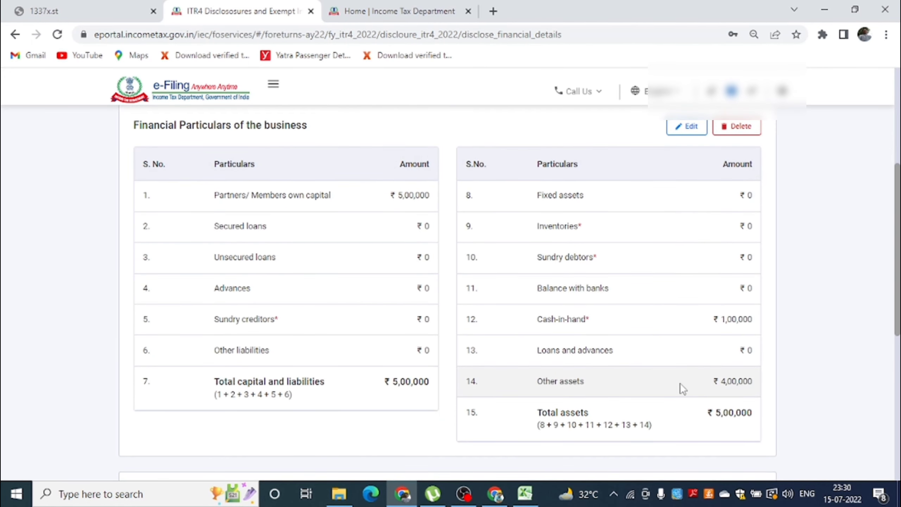
scroll(597, 376, down, 9)
scroll(475, 335, up, 4)
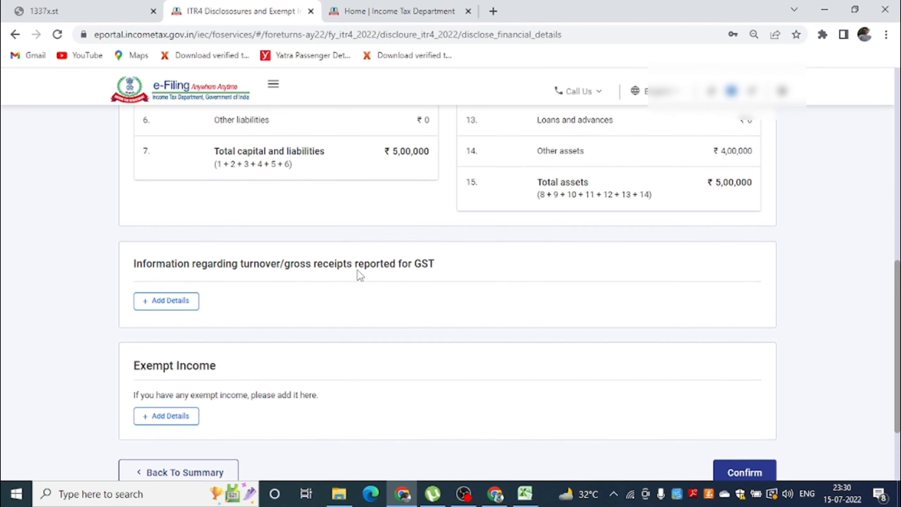
scroll(358, 306, down, 2)
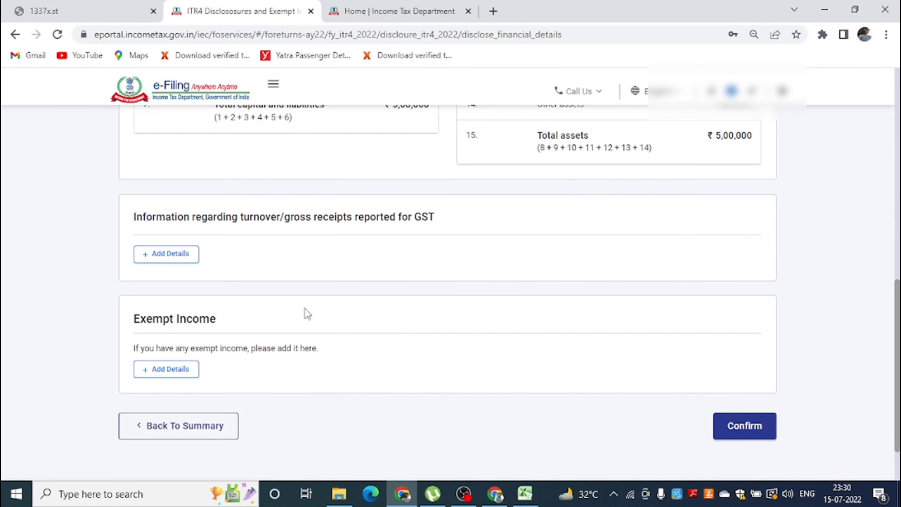
click(751, 436)
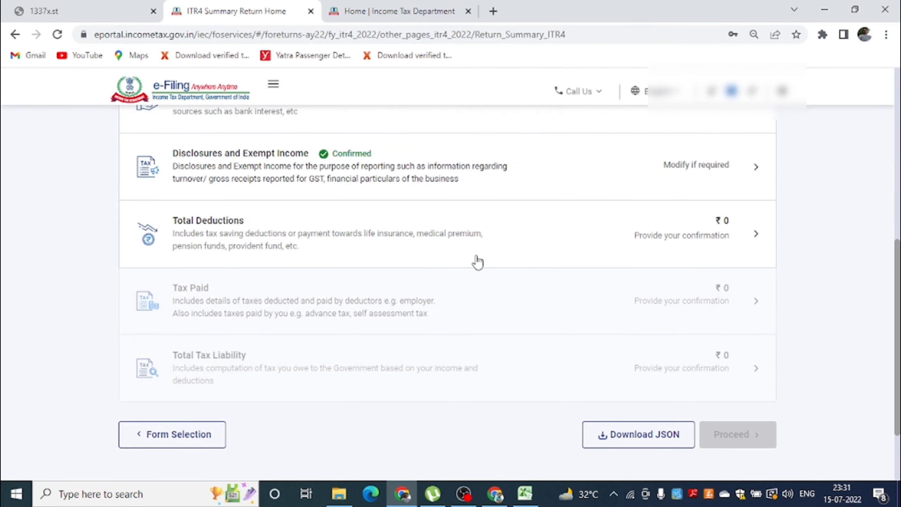
Open the Total Deductions section and answer No for donations, section 80GG, section 80C and section 80CCD(2).
click(313, 241)
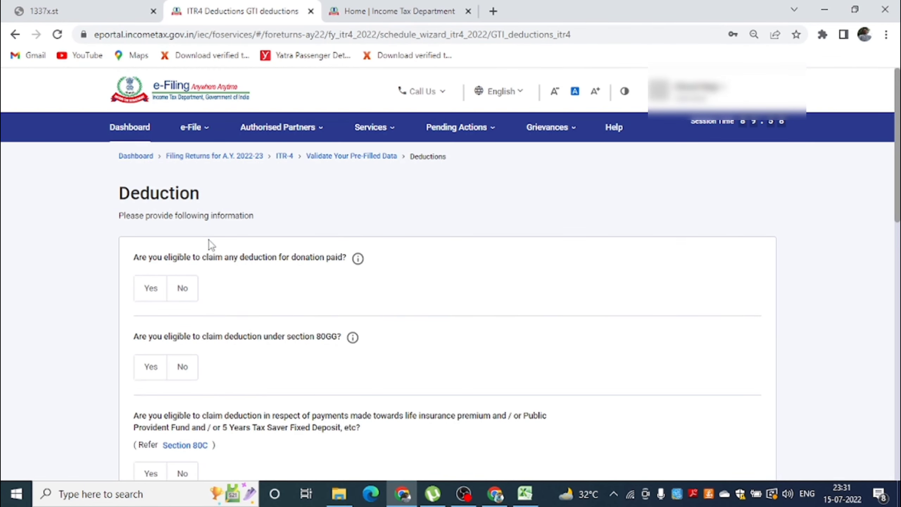
click(180, 298)
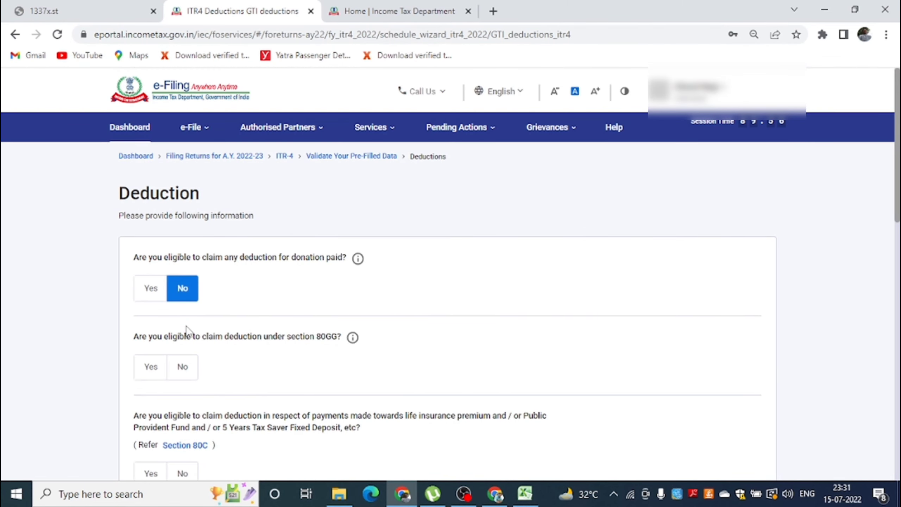
click(179, 366)
scroll(204, 345, down, 2)
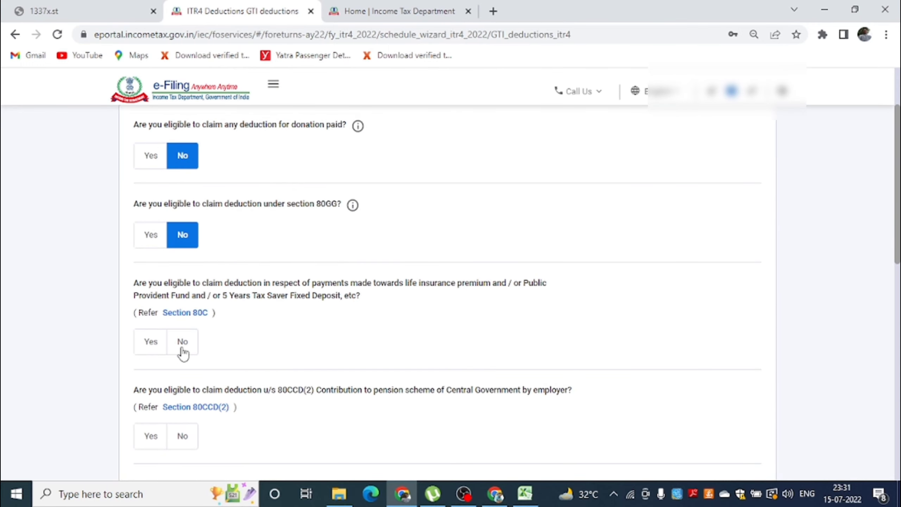
click(181, 343)
scroll(272, 275, down, 3)
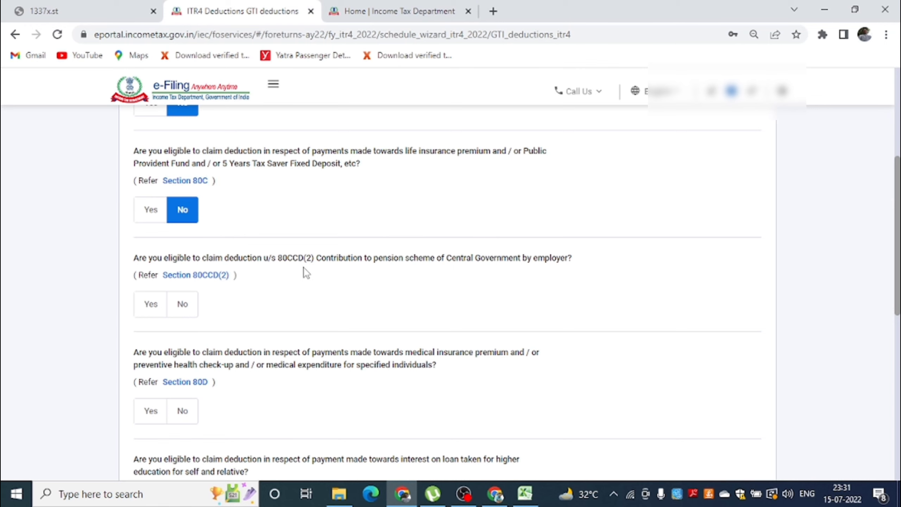
click(156, 313)
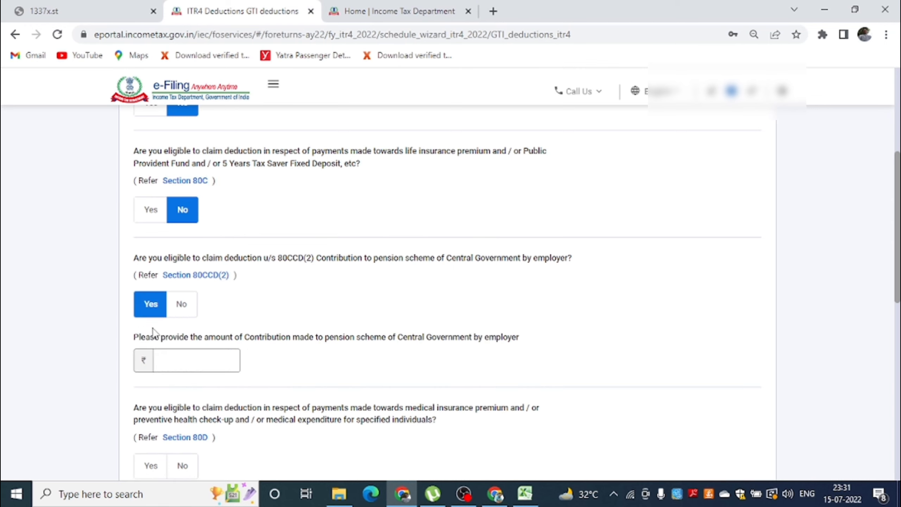
click(205, 305)
Answer No to the deduction questions for sections 80D, 80E and 80TTA and for any other deduction.
scroll(248, 295, down, 4)
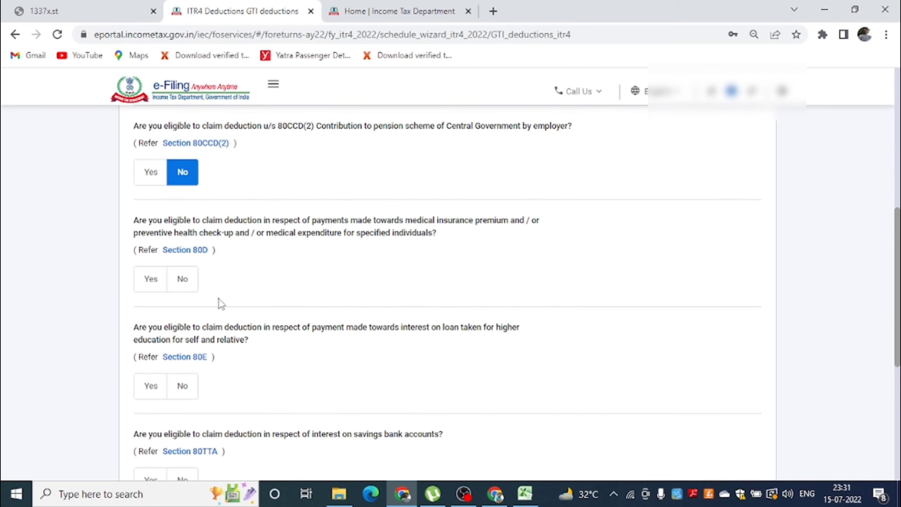
click(187, 384)
scroll(224, 351, down, 5)
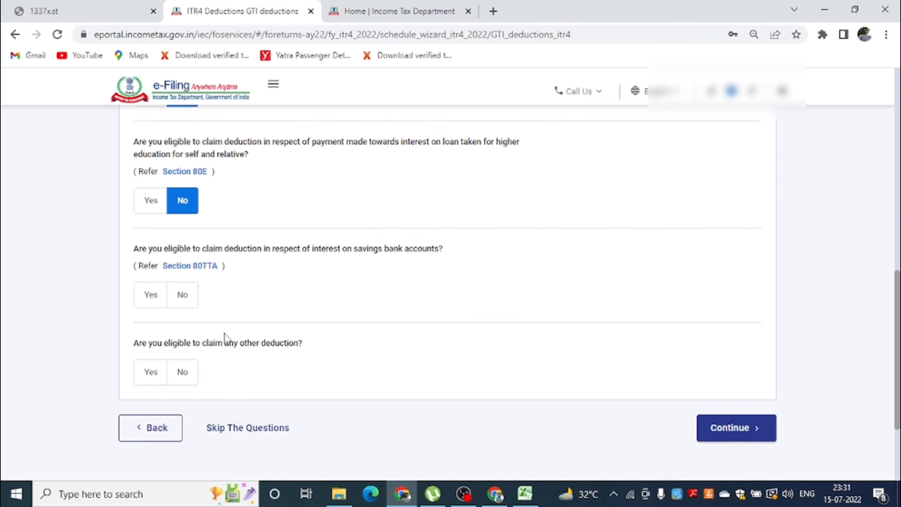
click(181, 290)
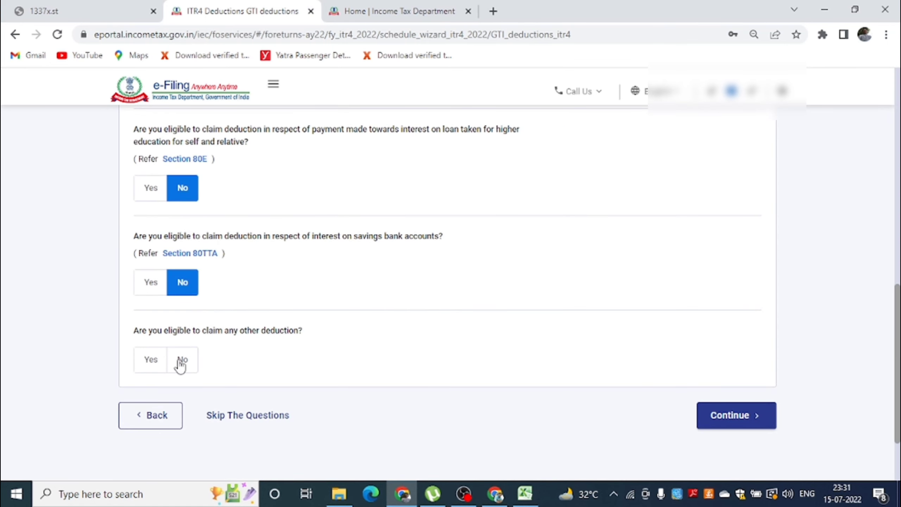
click(182, 359)
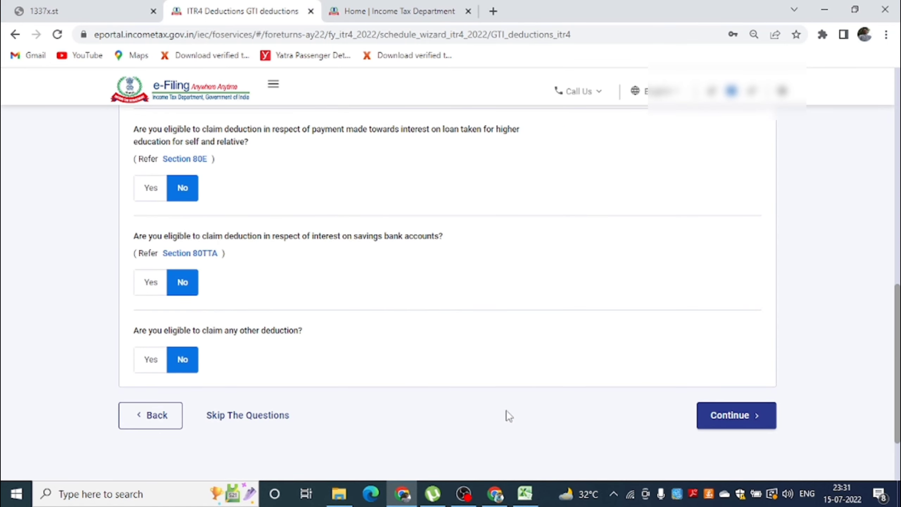
Submit the deduction answers and expand the full list of available deductions on the verification page.
click(760, 425)
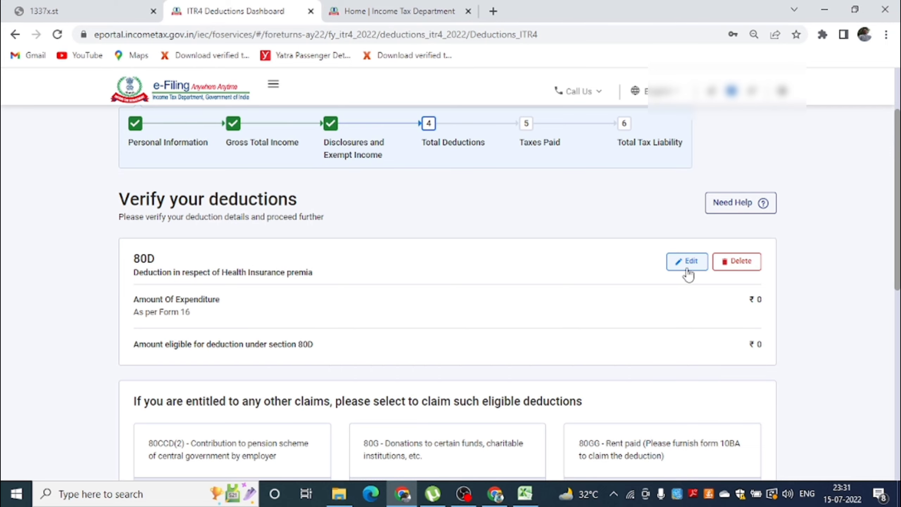
scroll(686, 272, down, 6)
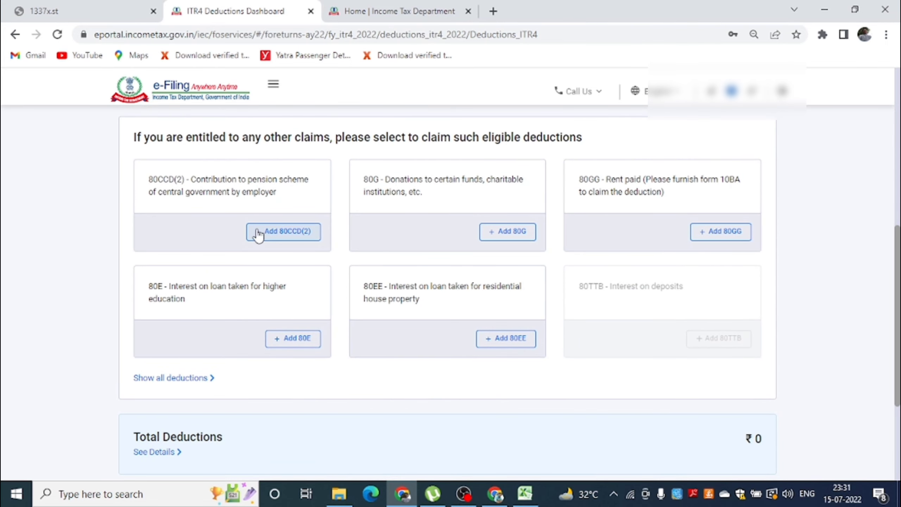
scroll(259, 234, down, 3)
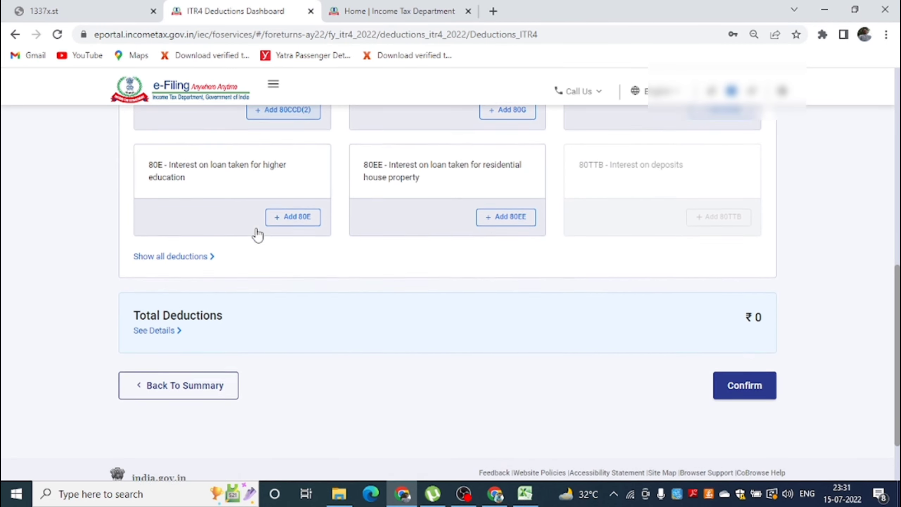
click(200, 253)
scroll(200, 252, down, 2)
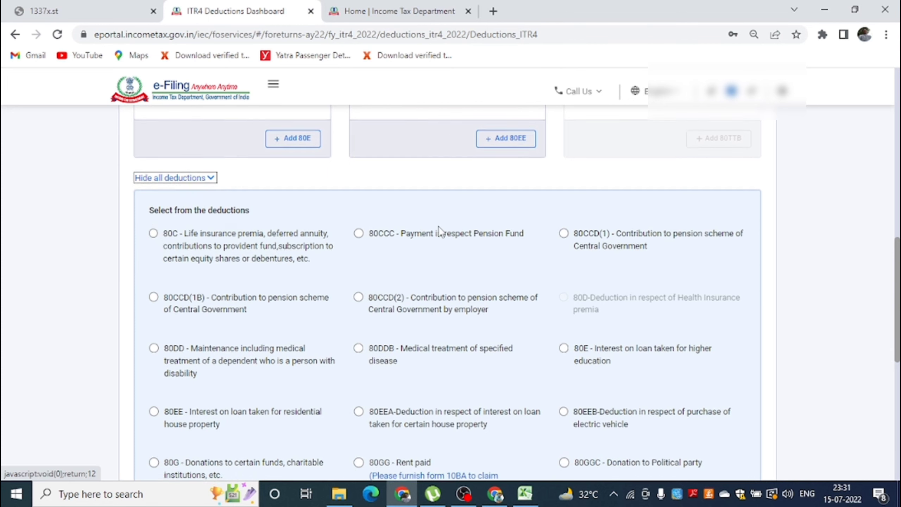
scroll(446, 229, down, 5)
scroll(291, 254, up, 5)
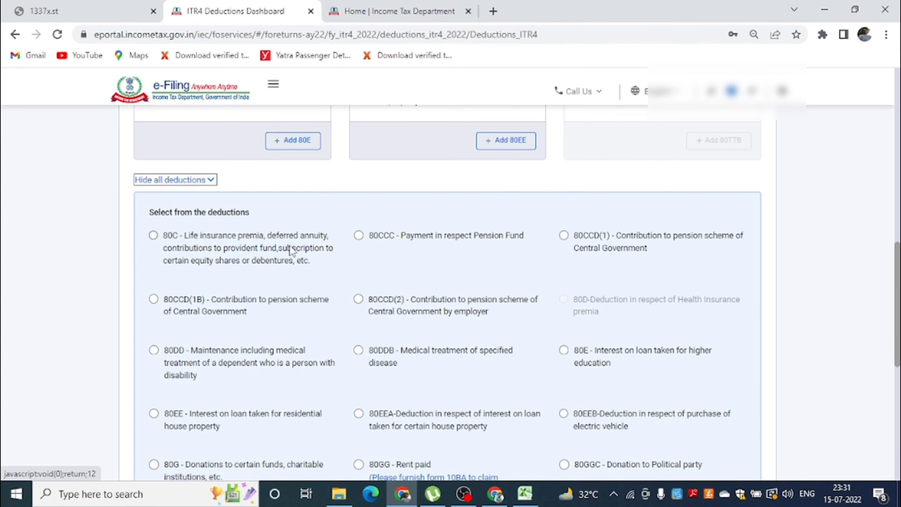
Choose the section 80C deduction from the list, leave its amount at ₹0, and confirm Total Deductions.
click(154, 236)
scroll(201, 268, down, 5)
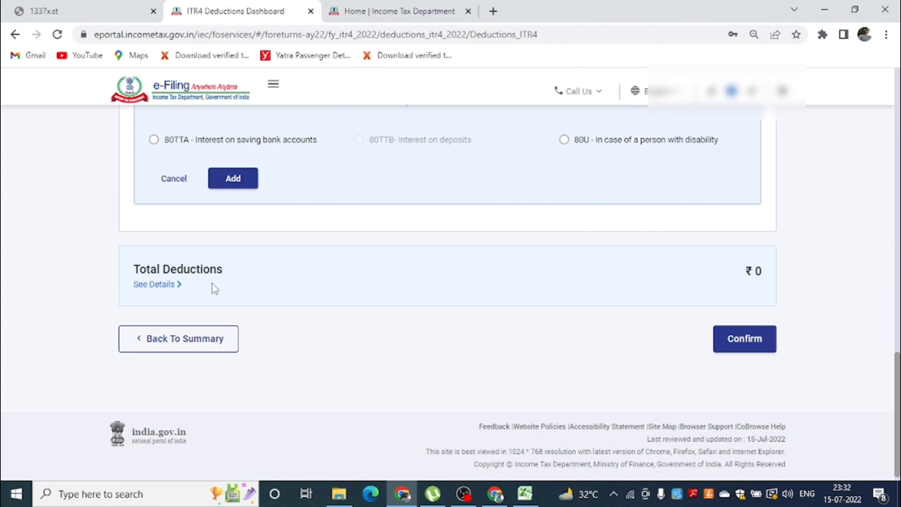
click(238, 183)
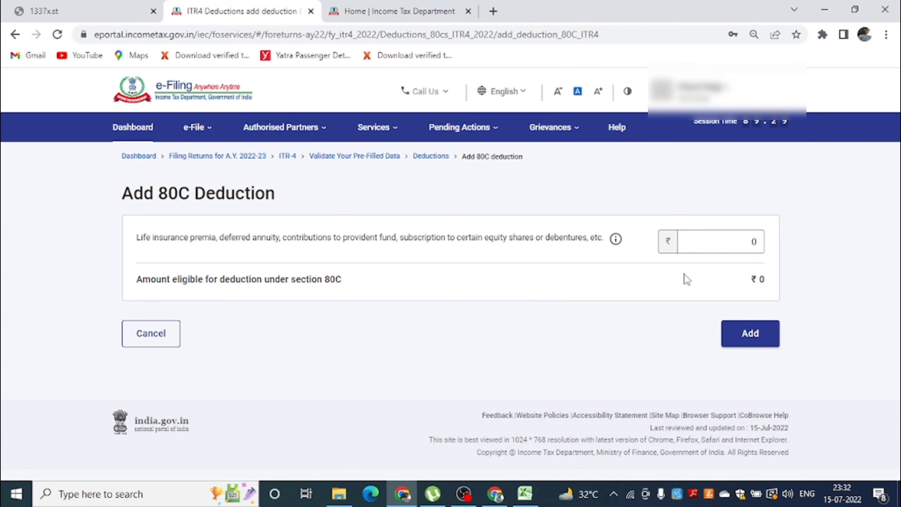
click(734, 325)
Open the Tax Paid section and check the TDS, TCS, advance tax and self-assessment tax details.
click(294, 313)
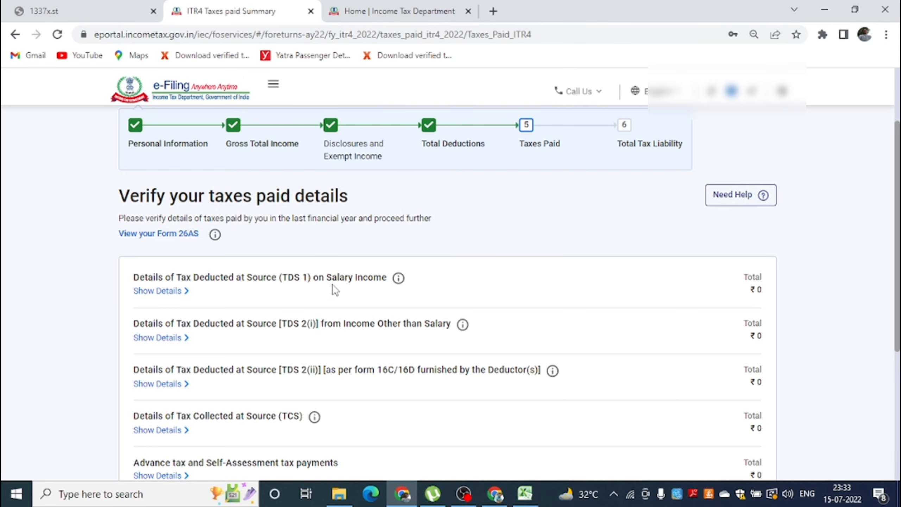
scroll(577, 277, down, 2)
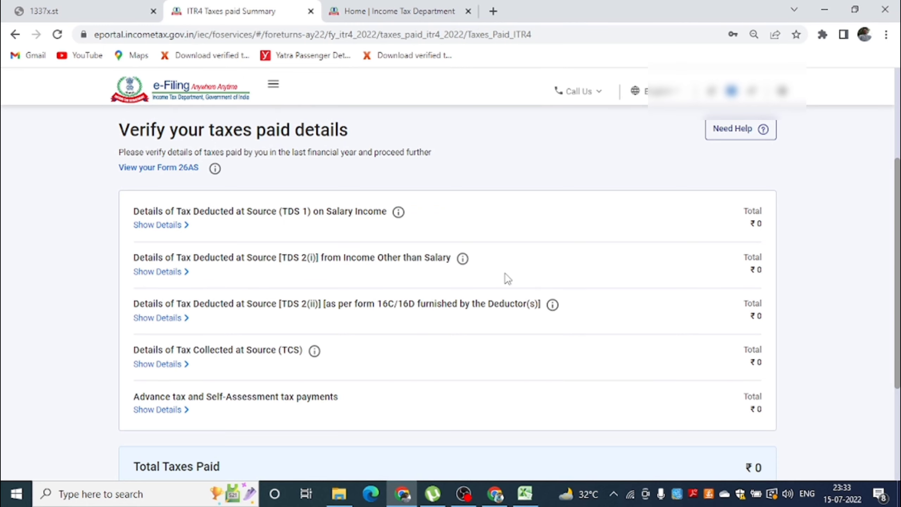
scroll(412, 308, down, 2)
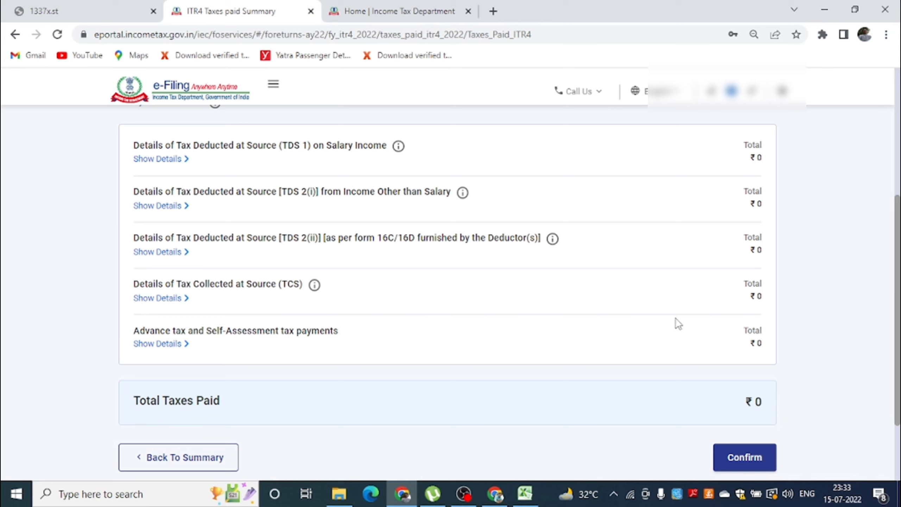
click(154, 349)
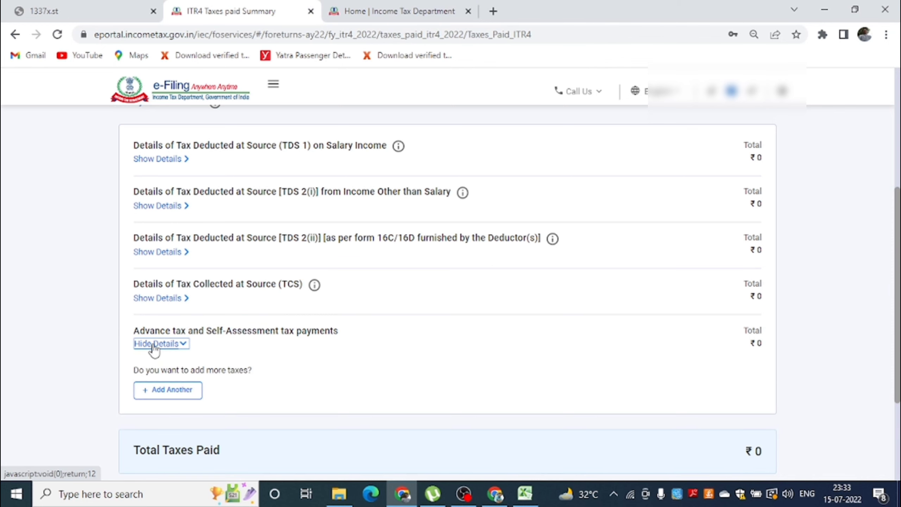
click(152, 391)
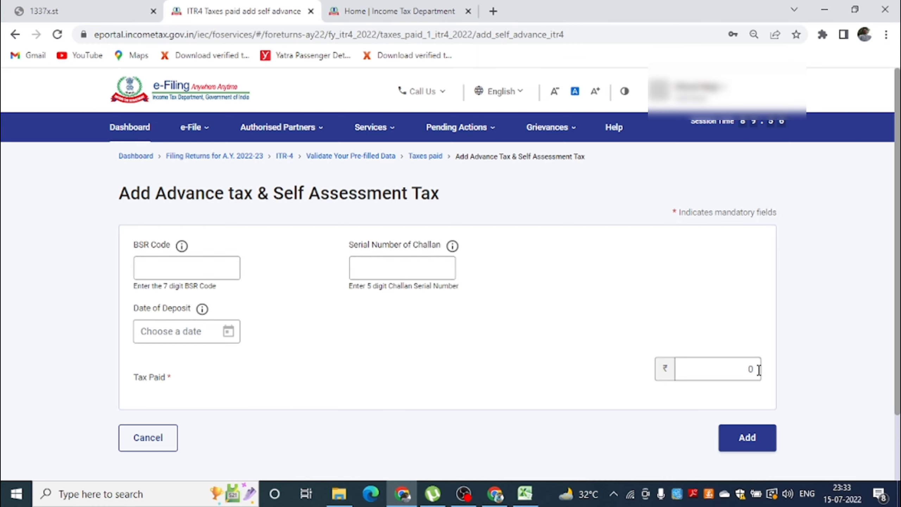
click(146, 449)
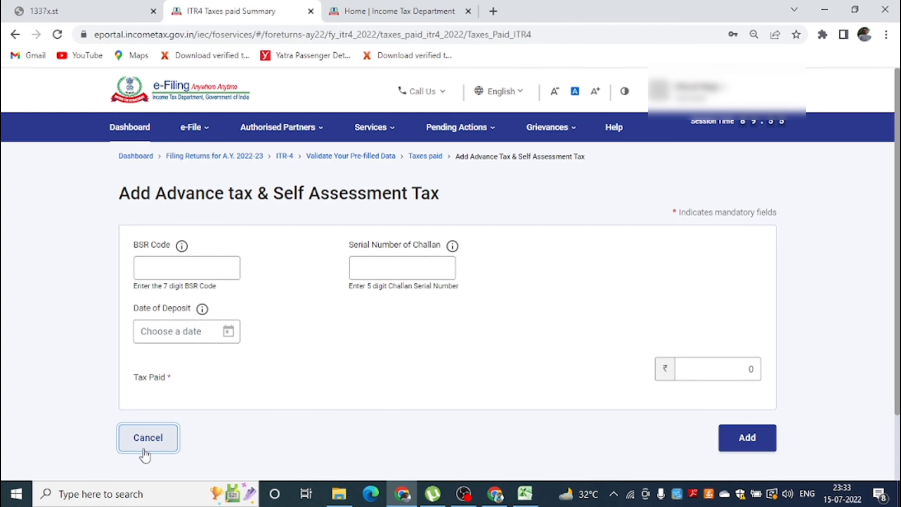
Confirm the Tax Paid section without adding any tax payments.
scroll(316, 319, down, 4)
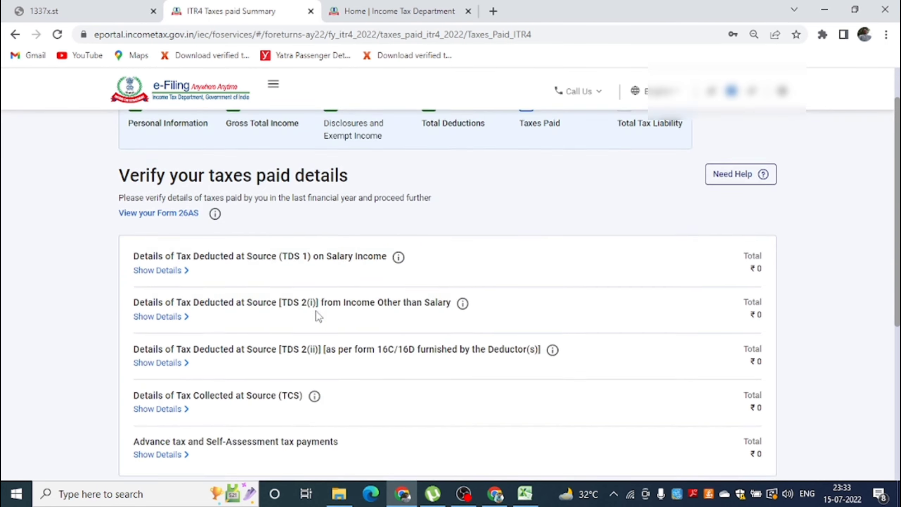
scroll(319, 315, down, 3)
scroll(435, 331, down, 1)
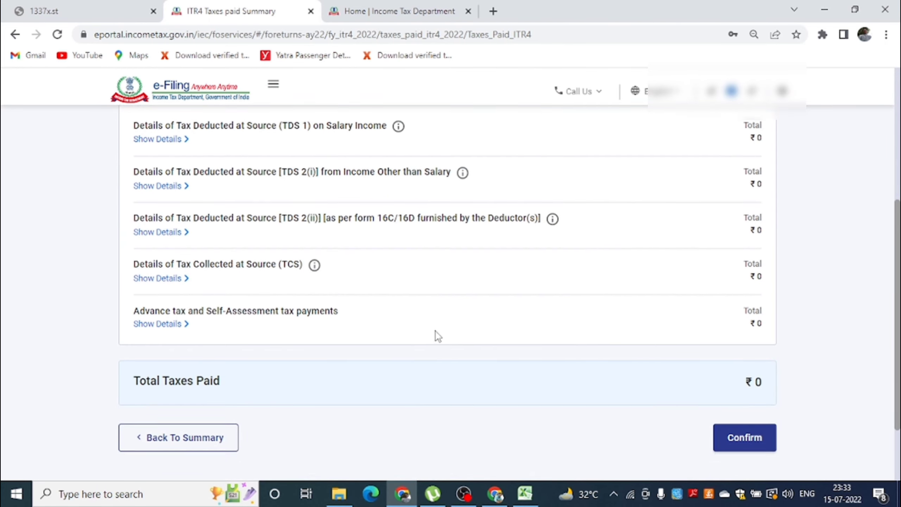
scroll(308, 348, down, 3)
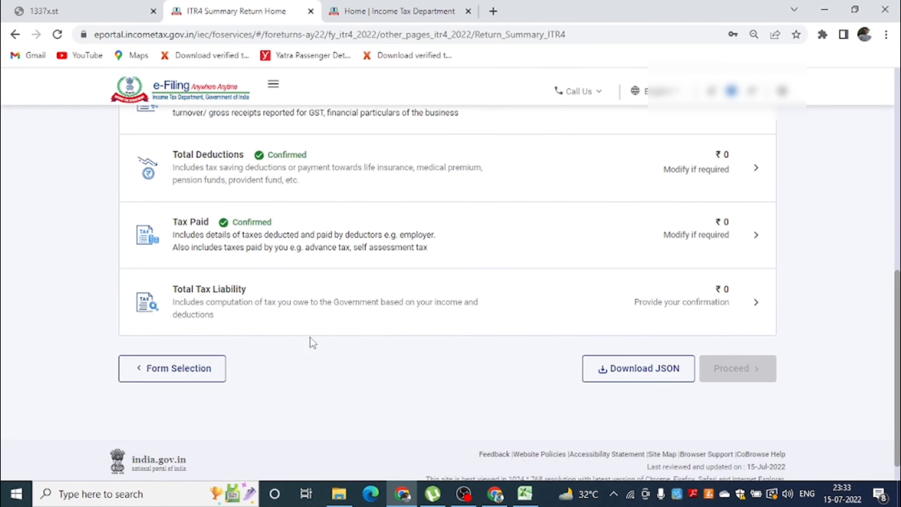
Open Total Tax Liability, review the computation of income and tax including the 87A rebate, and confirm the section.
click(248, 301)
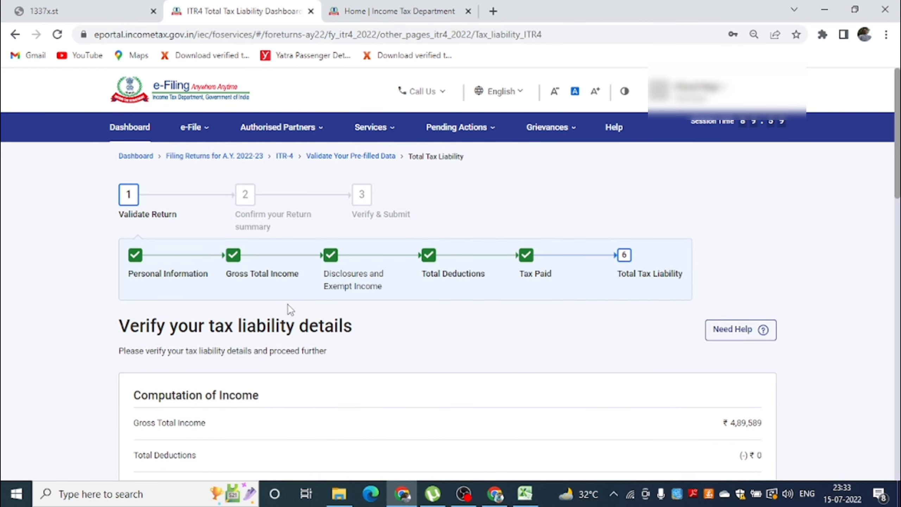
scroll(285, 290, down, 10)
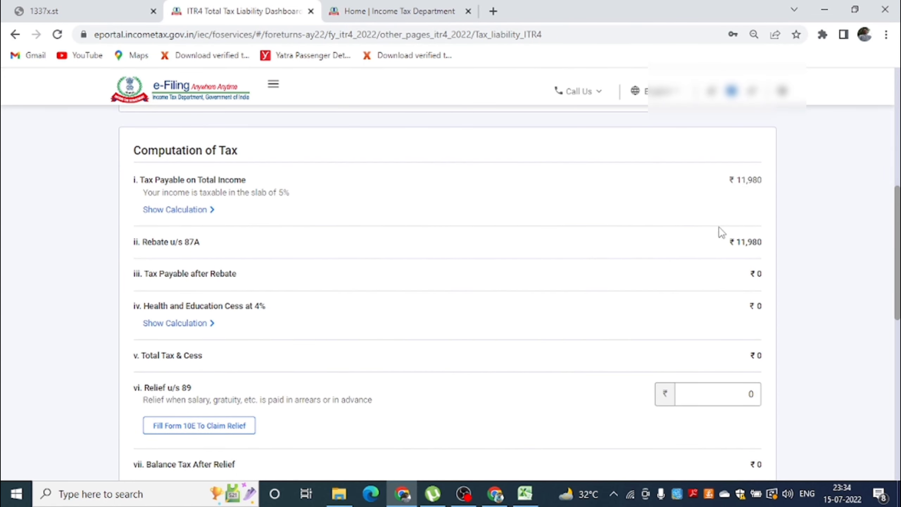
scroll(725, 222, up, 5)
scroll(736, 238, down, 2)
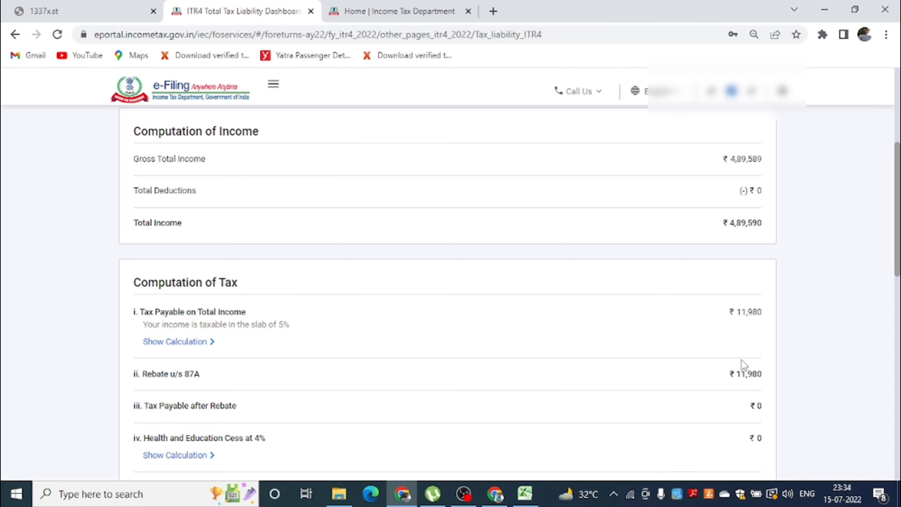
scroll(750, 372, down, 5)
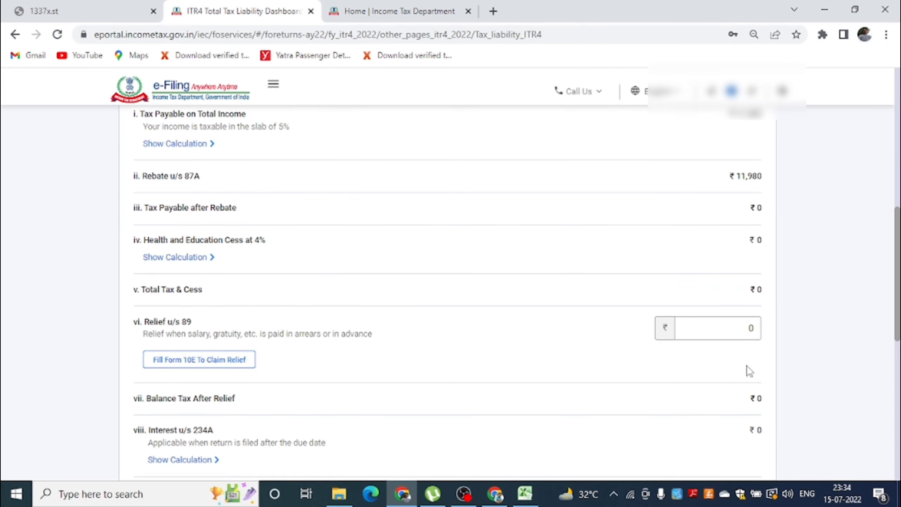
scroll(568, 332, down, 7)
scroll(731, 317, down, 4)
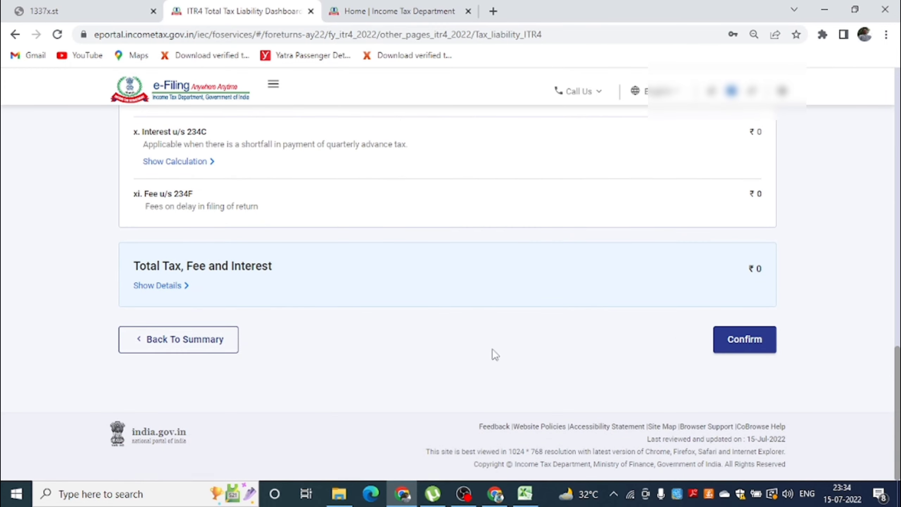
click(763, 345)
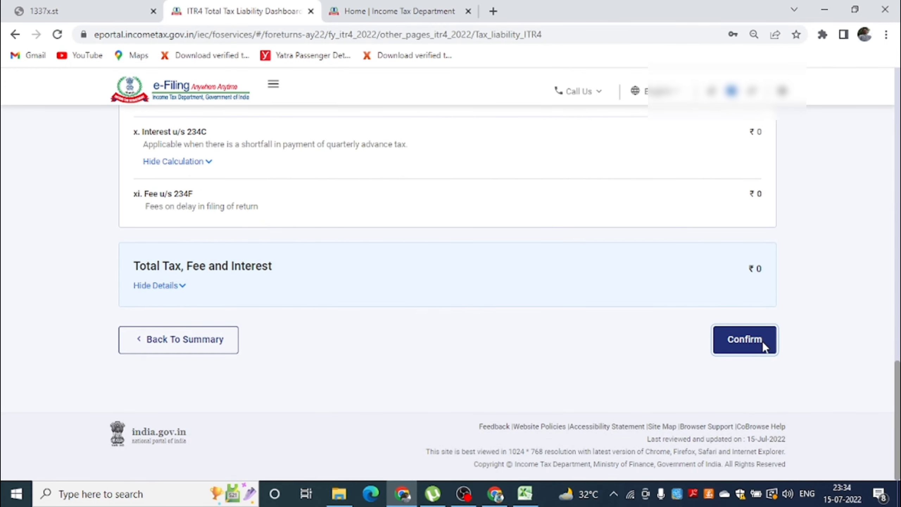
Proceed with the return to its tax summary and continue to the Preview and Submit declaration.
scroll(758, 338, down, 10)
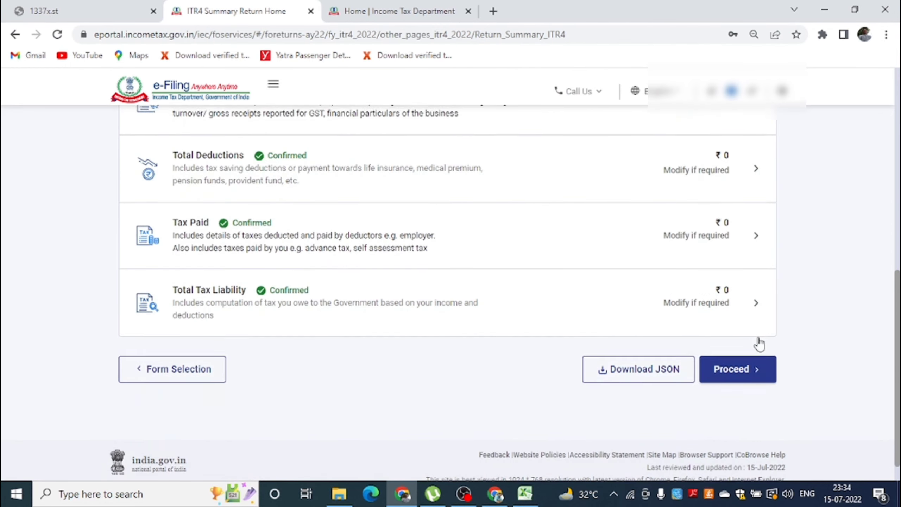
click(748, 345)
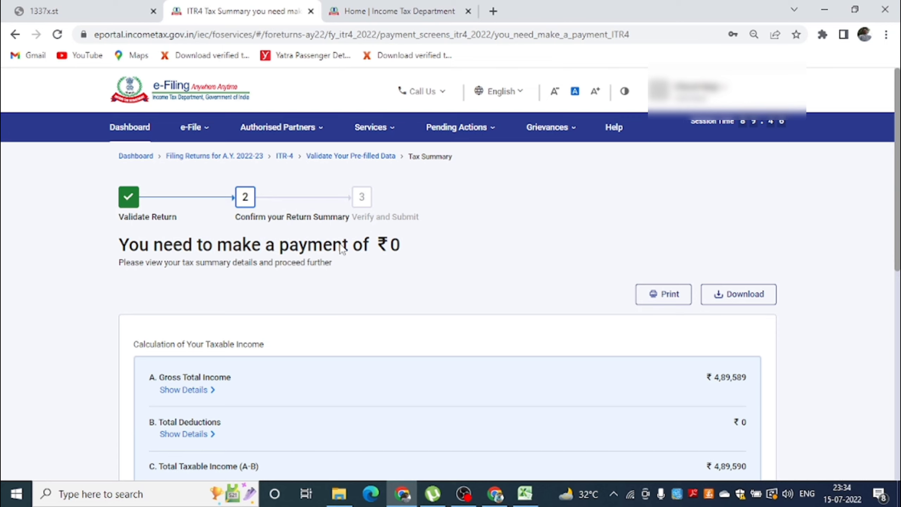
scroll(358, 253, down, 10)
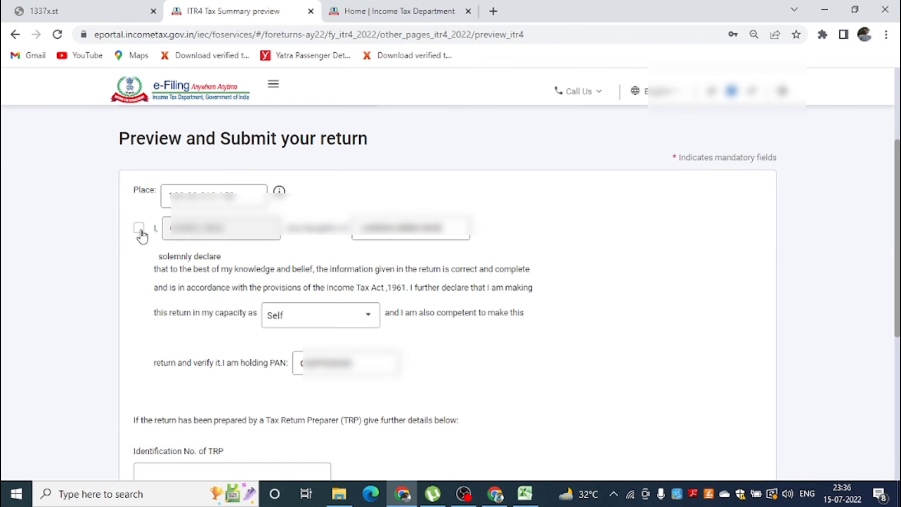
Accept the declaration made in the capacity of Self, leave the tax return preparer details empty, and open the return preview.
click(141, 230)
scroll(430, 312, down, 8)
click(699, 325)
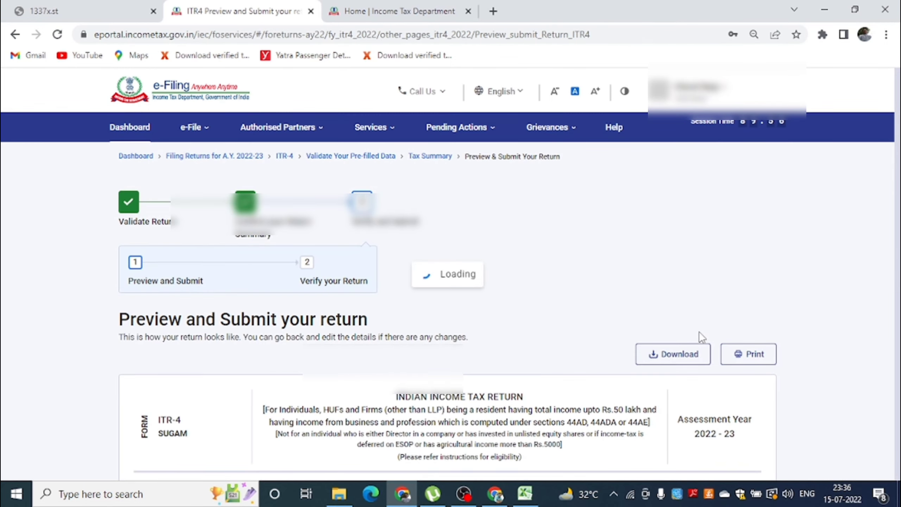
Go through the previewed ITR-4 return, run its validation, and proceed to verification.
scroll(710, 355, down, 15)
scroll(721, 379, down, 20)
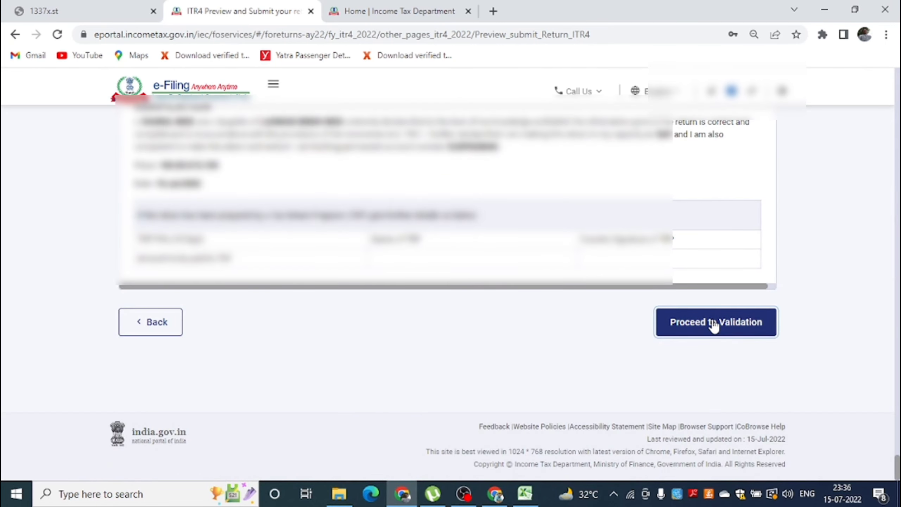
click(714, 323)
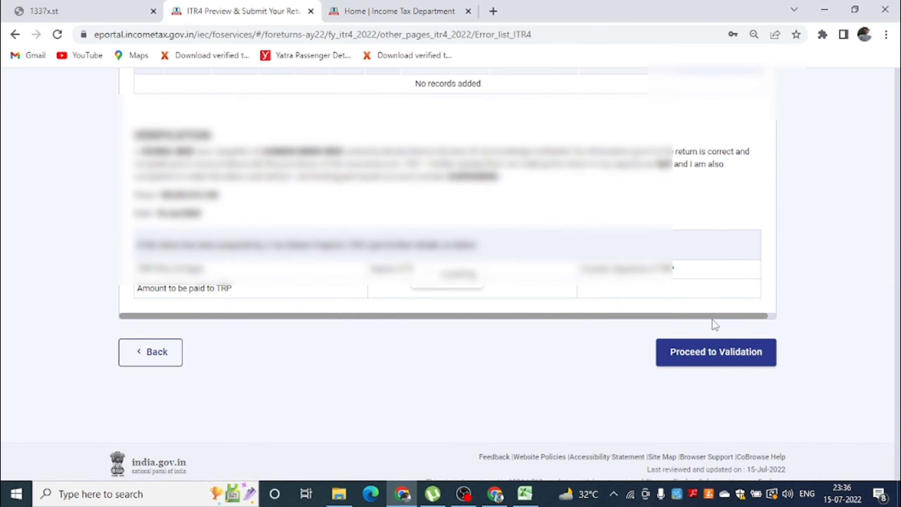
scroll(712, 318, down, 3)
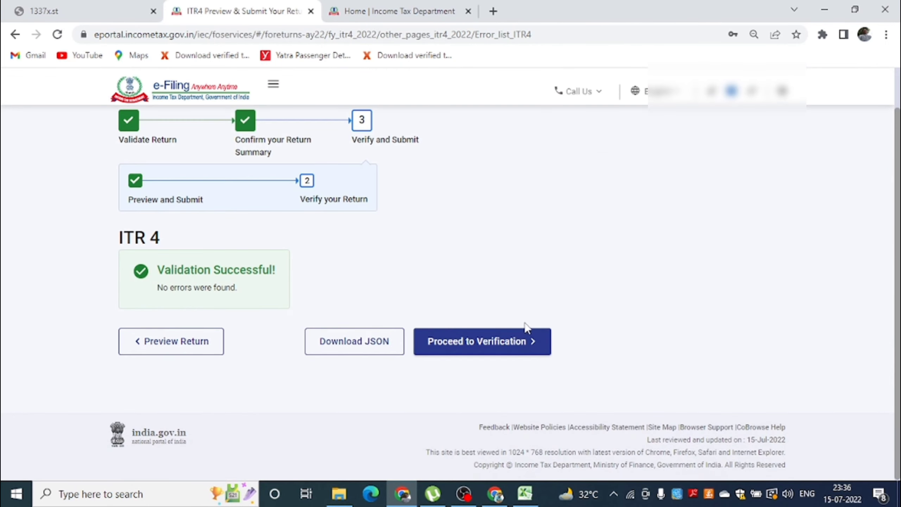
click(513, 343)
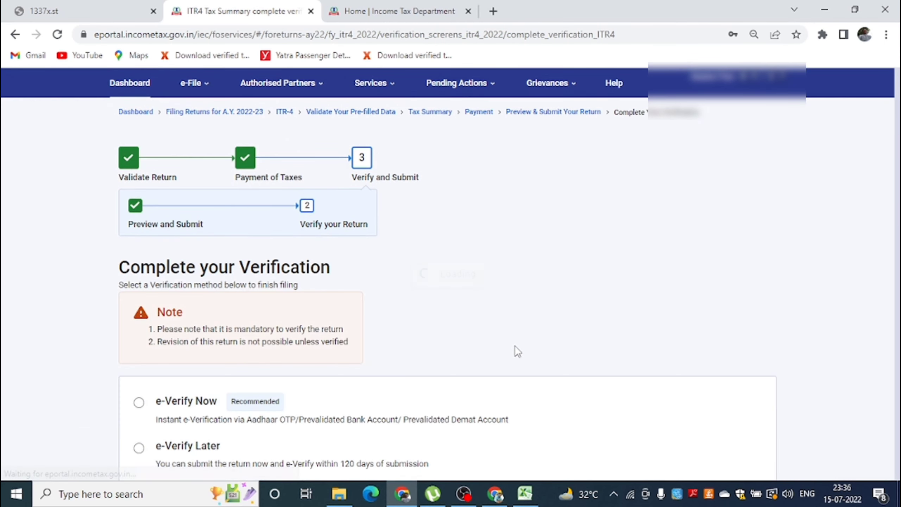
Try e-Verify Now and look at the available e-verification methods, including OTP on the Aadhaar-registered mobile number.
scroll(466, 342, down, 2)
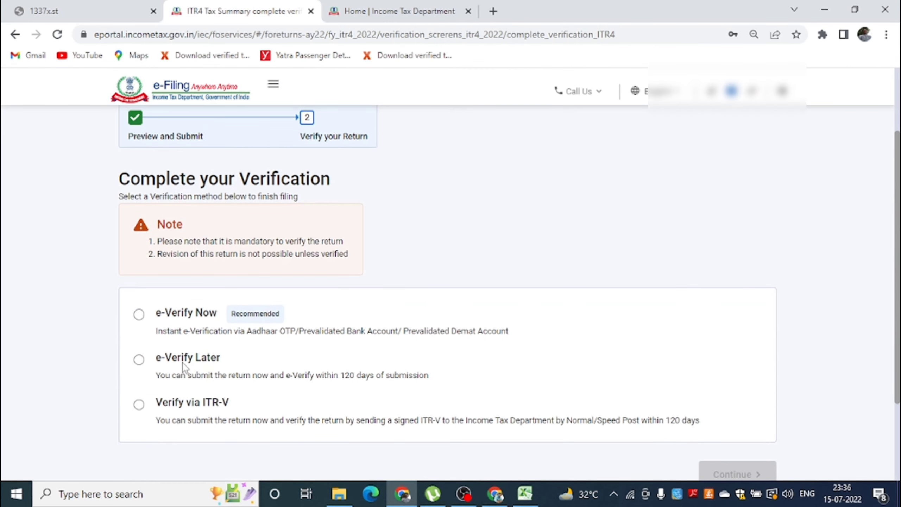
click(138, 314)
scroll(282, 342, down, 3)
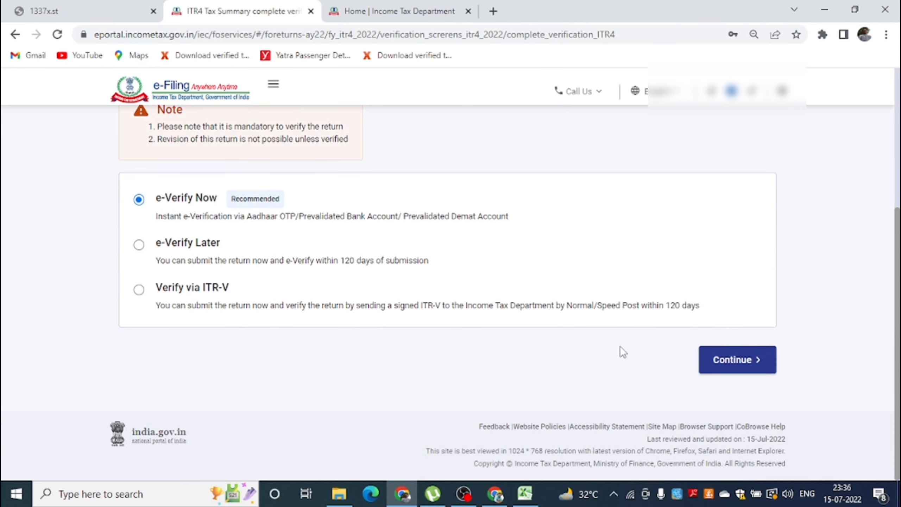
click(711, 365)
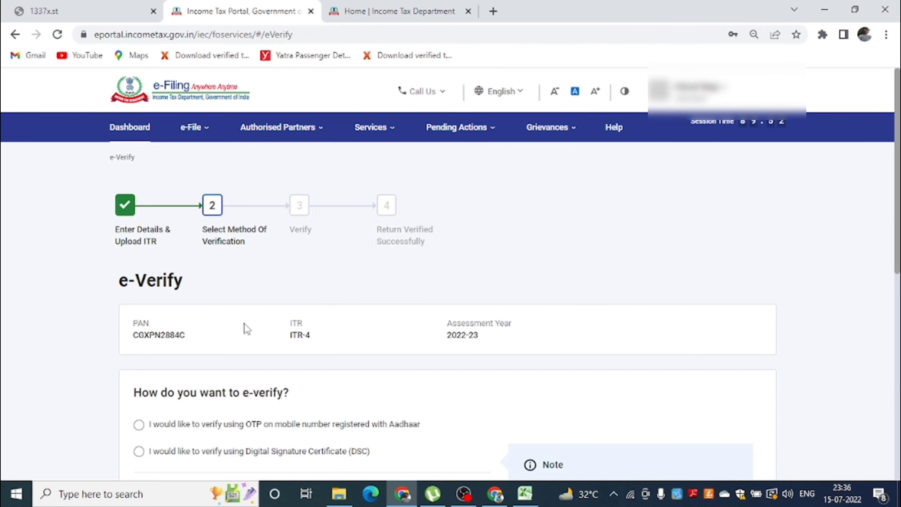
scroll(253, 354, down, 4)
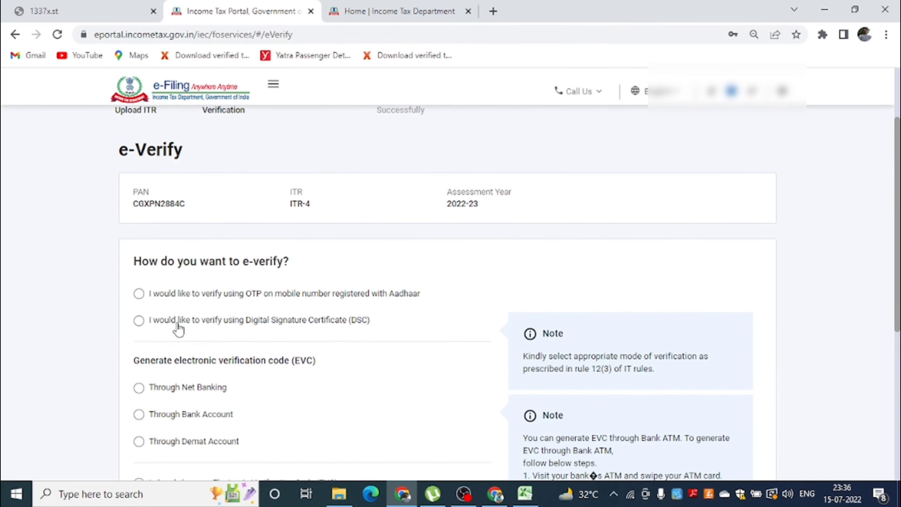
click(172, 295)
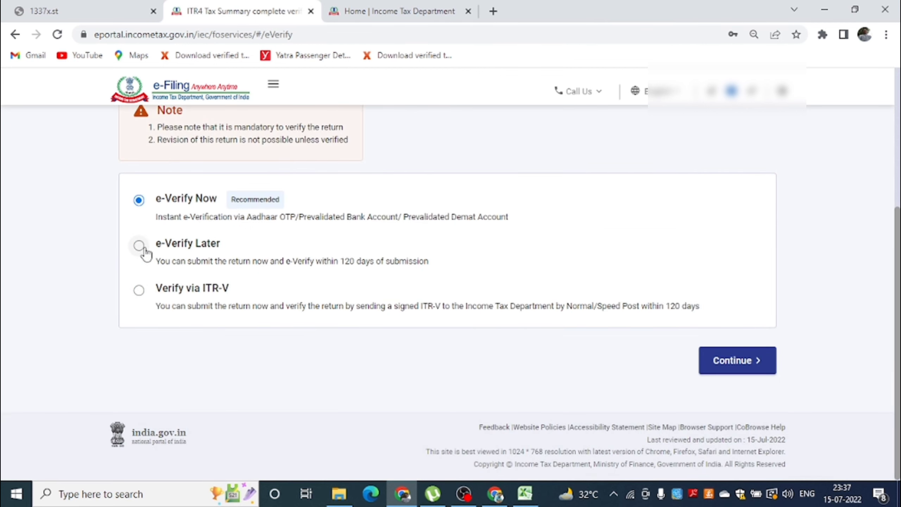
Choose e-Verify Later as the verification method and confirm submission of the return.
click(138, 246)
click(745, 361)
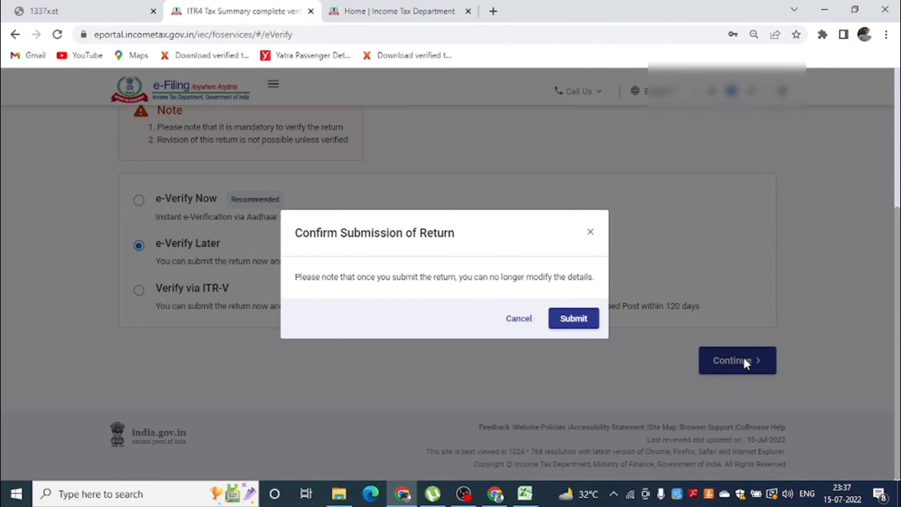
click(577, 322)
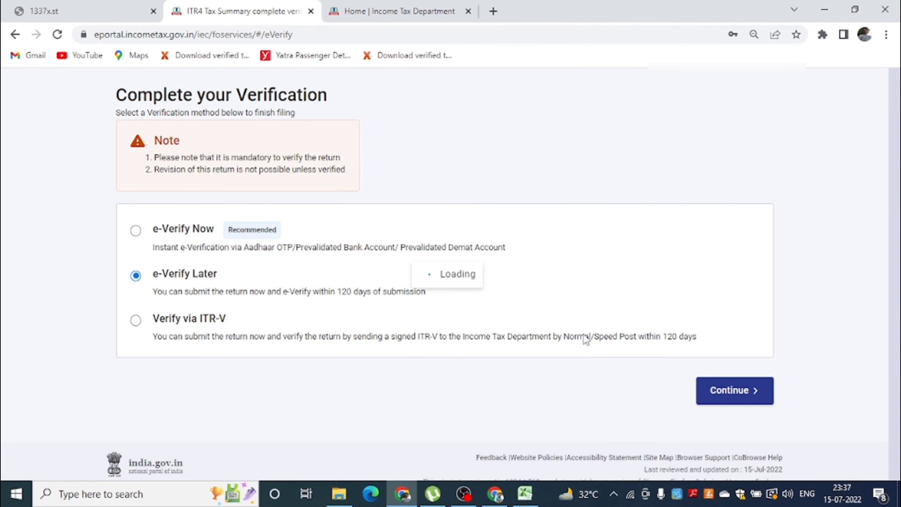